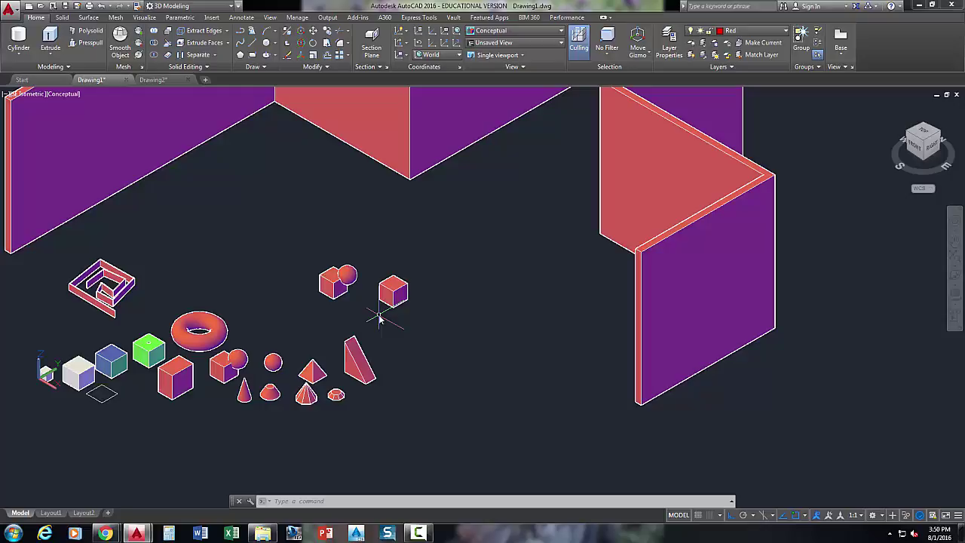
scroll(391, 286, "up", 10)
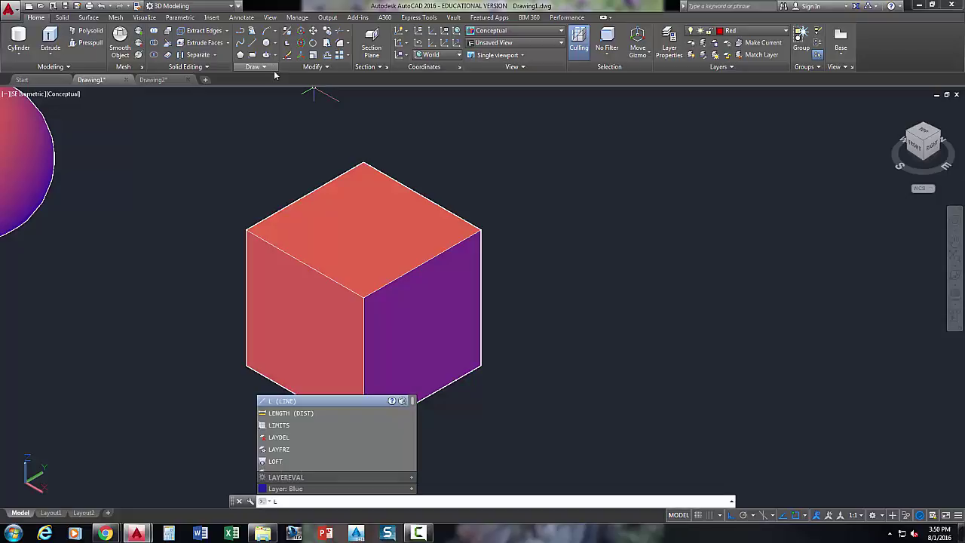
key("Escape")
key("Escape")
left_click(359, 262)
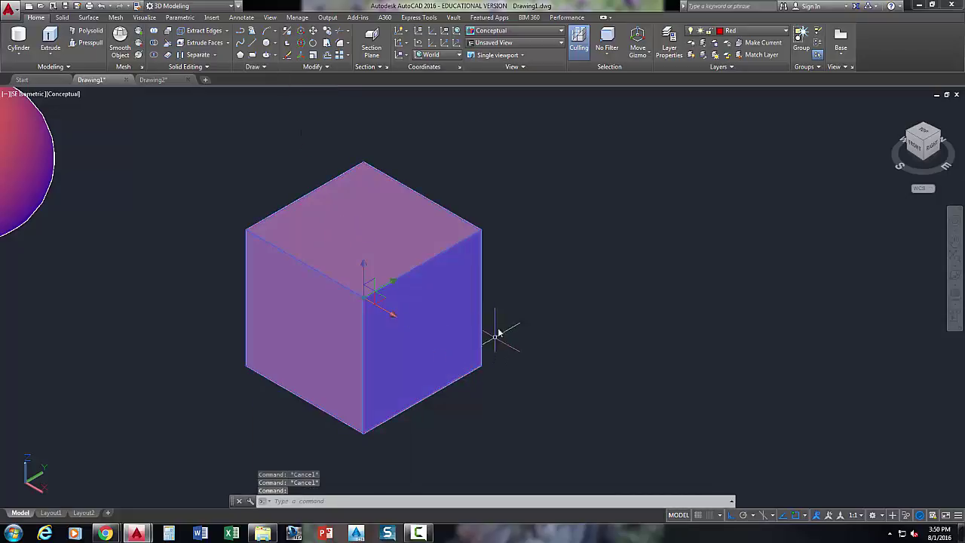
key("Escape")
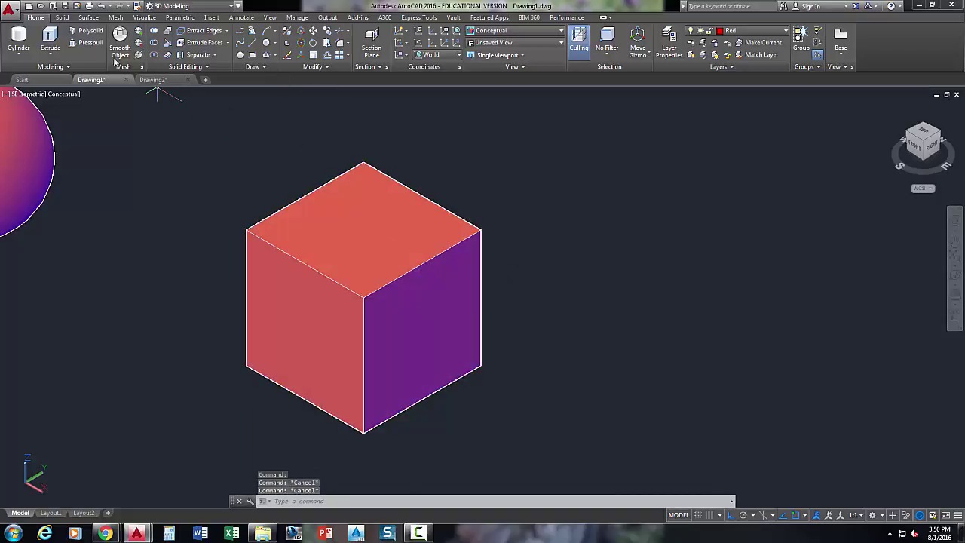
Create a solid box in the empty space beside the cube, with a base of about 2'-7" by 1'-9".
left_click(22, 51)
left_click(26, 71)
scroll(481, 219, "down", 4)
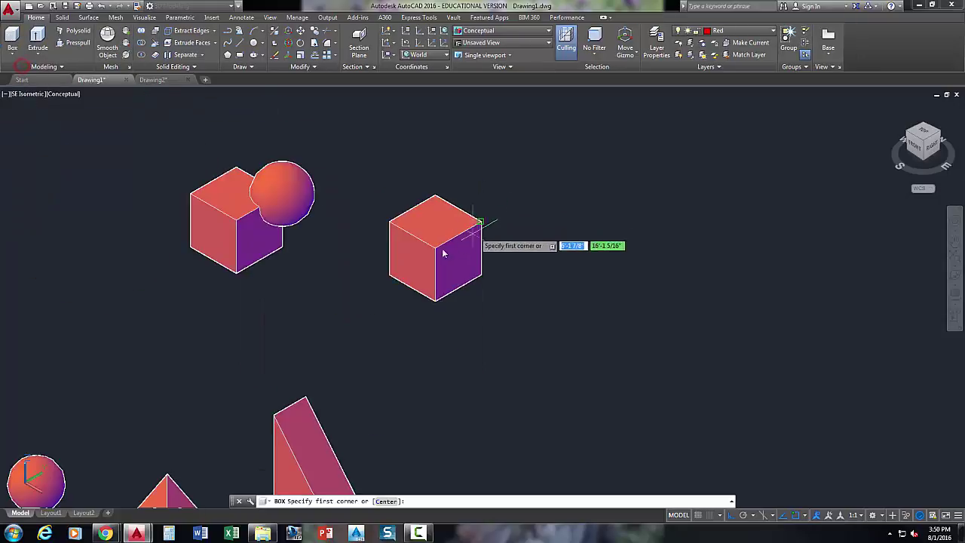
middle_click_drag(443, 252, 317, 306)
left_click(486, 311)
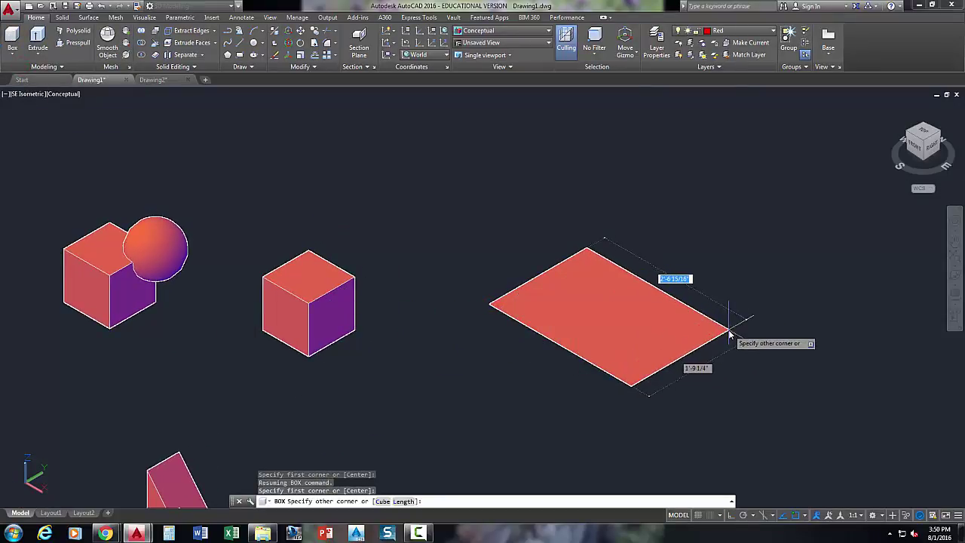
left_click(729, 326)
left_click(736, 196)
key("Escape")
left_click(737, 197)
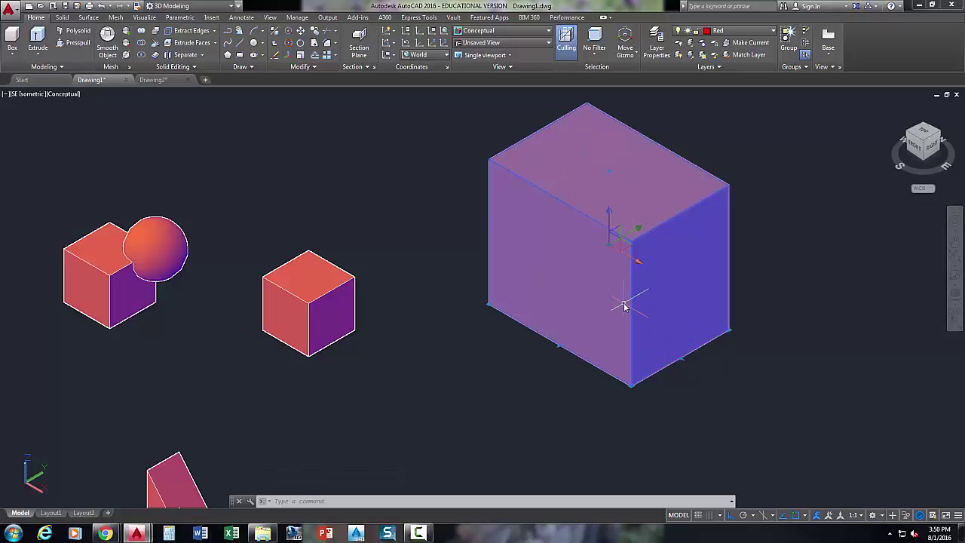
key("Escape")
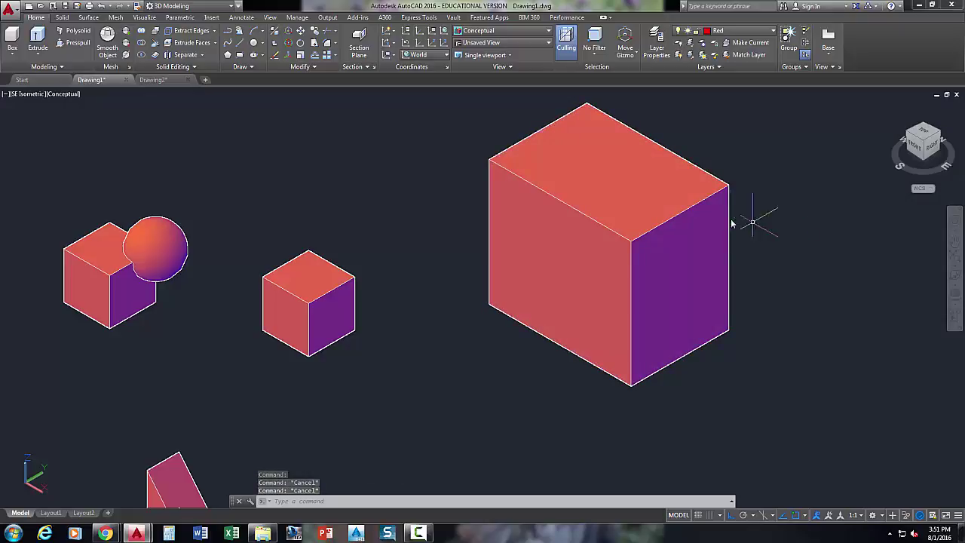
Taper the new box by moving the top edges of its two front-facing sides inward.
left_click(691, 208, "ctrl")
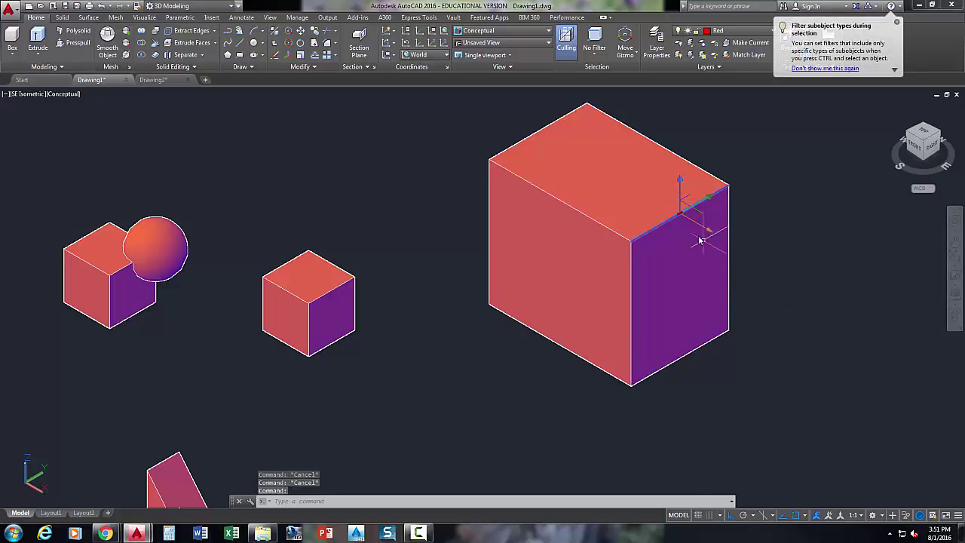
left_click(680, 212)
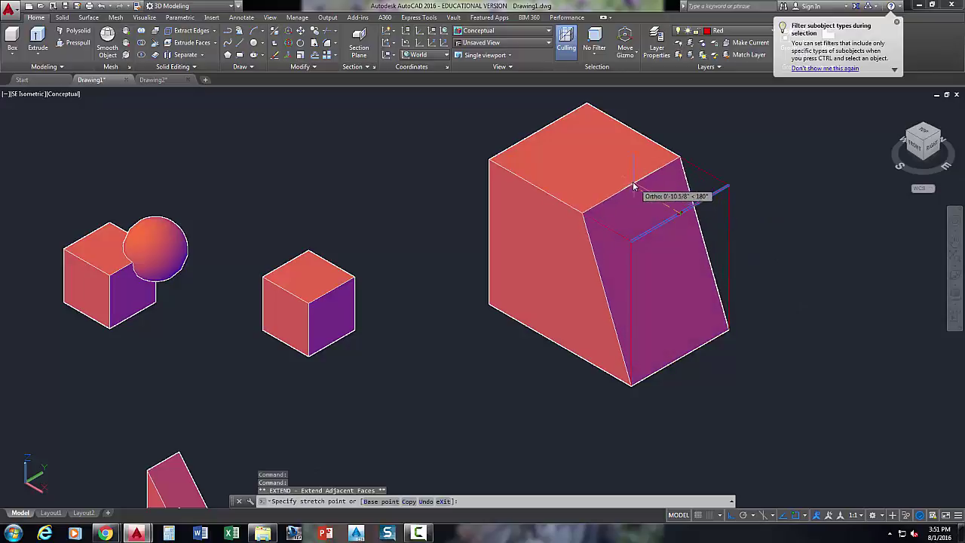
left_click(601, 162)
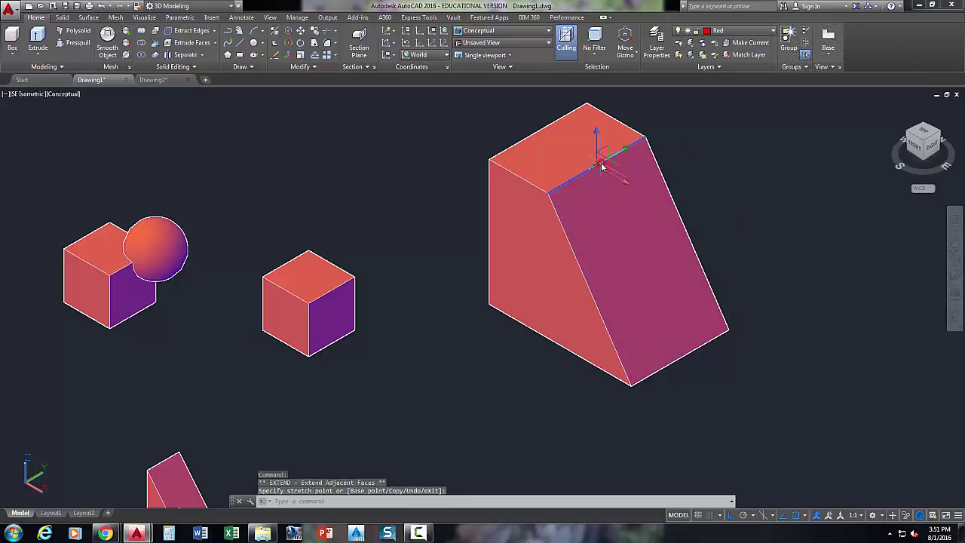
left_click(518, 177, "ctrl")
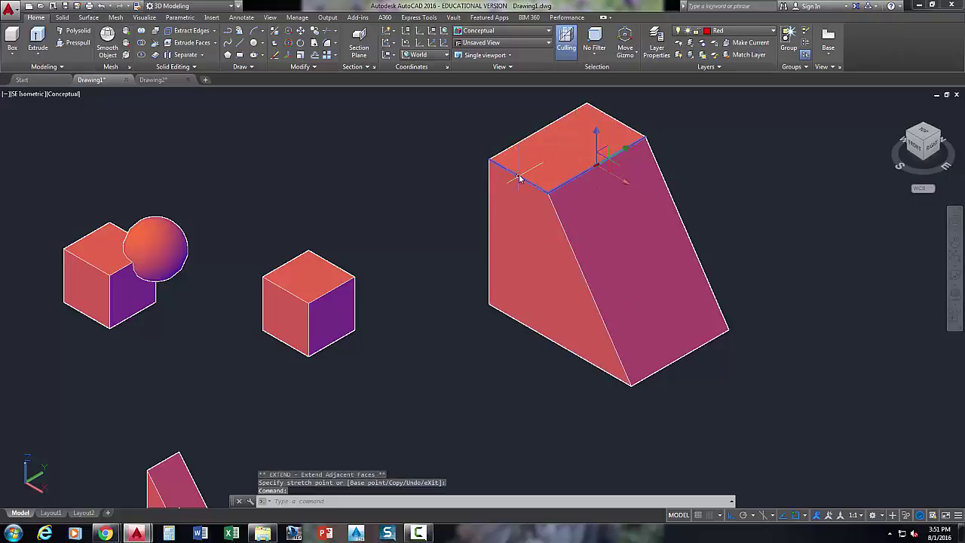
left_click(519, 177)
key("Escape")
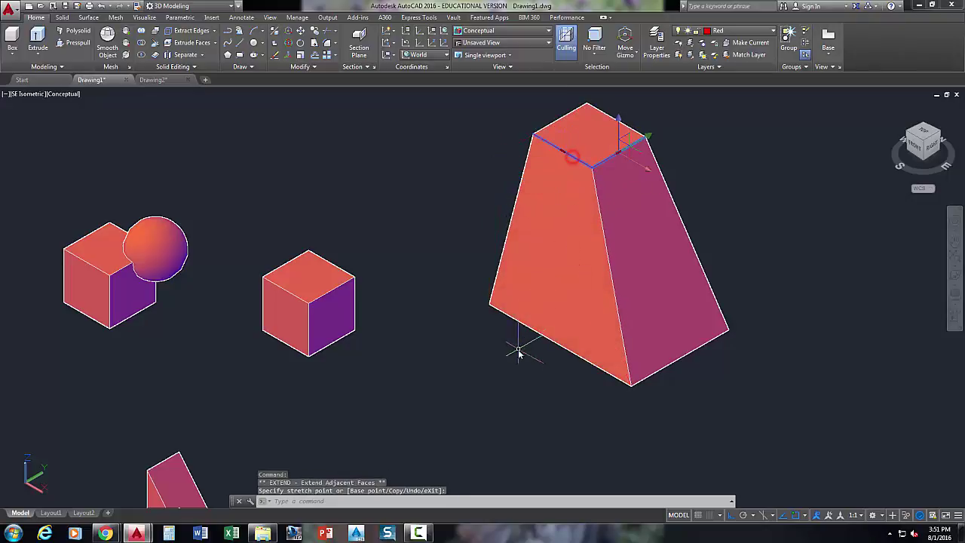
key("Escape")
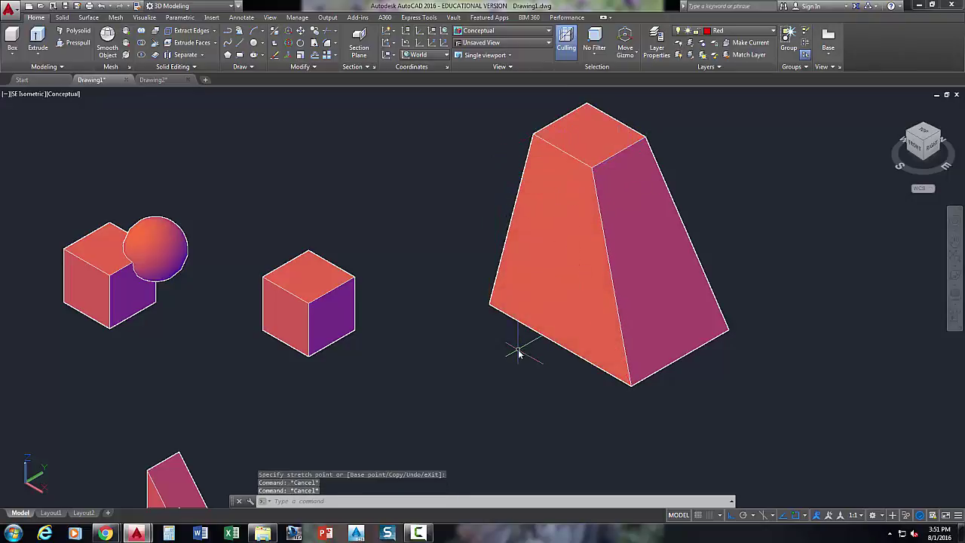
Undo the edge moves on the tapered box.
type("u")
key("Return")
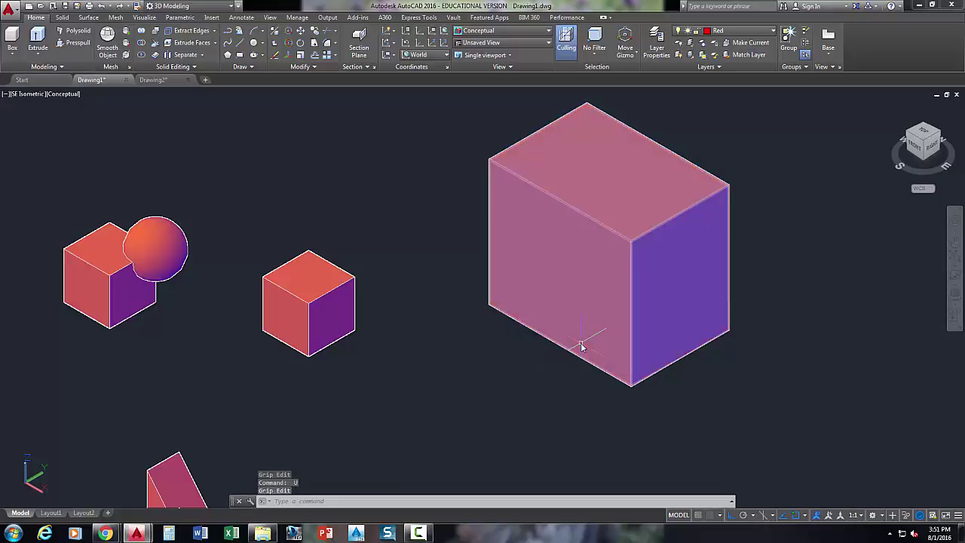
Move the top edge of the box's right-facing side inward, and shift the front corner's slanted edge inward along the X axis.
left_click(676, 219, "ctrl")
left_click(676, 218)
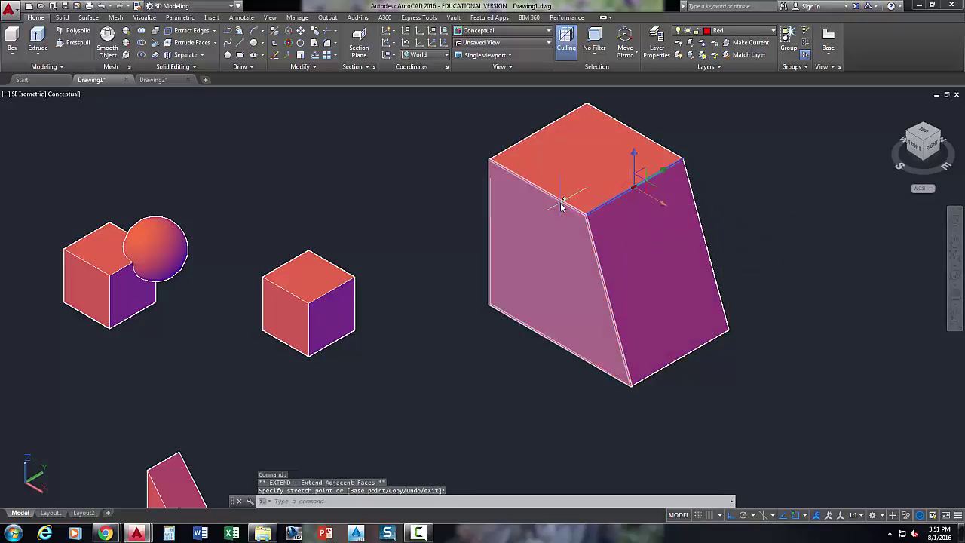
left_click(593, 241)
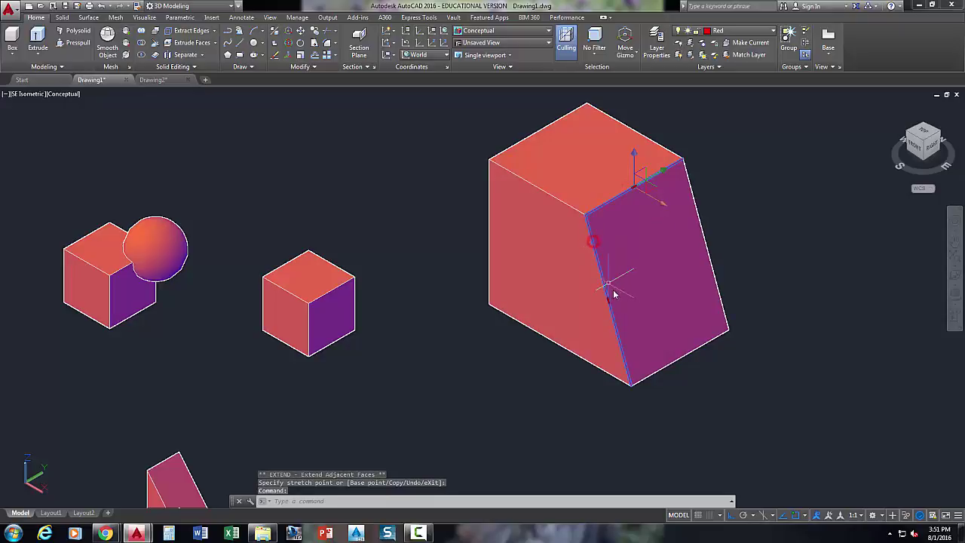
left_click(609, 298)
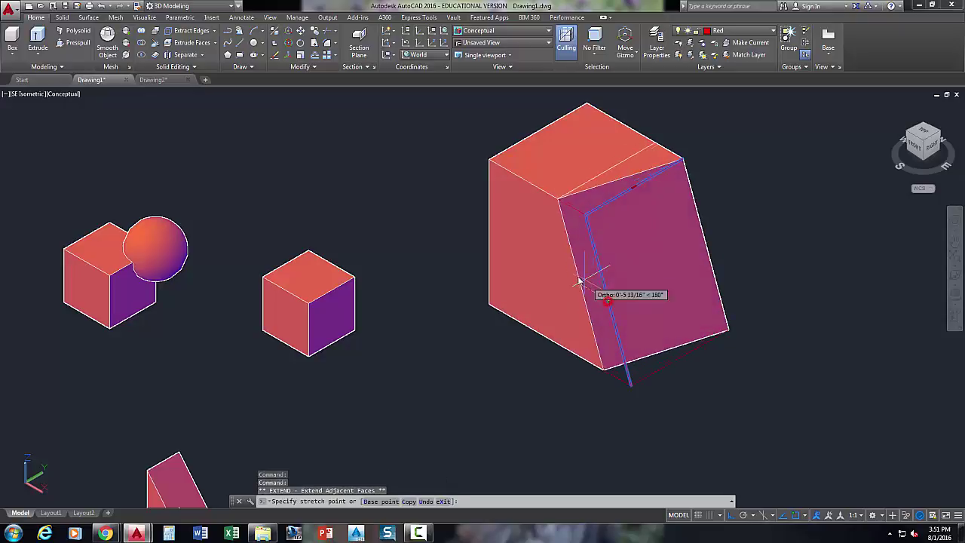
left_click(543, 267)
key("Escape")
key("Escape")
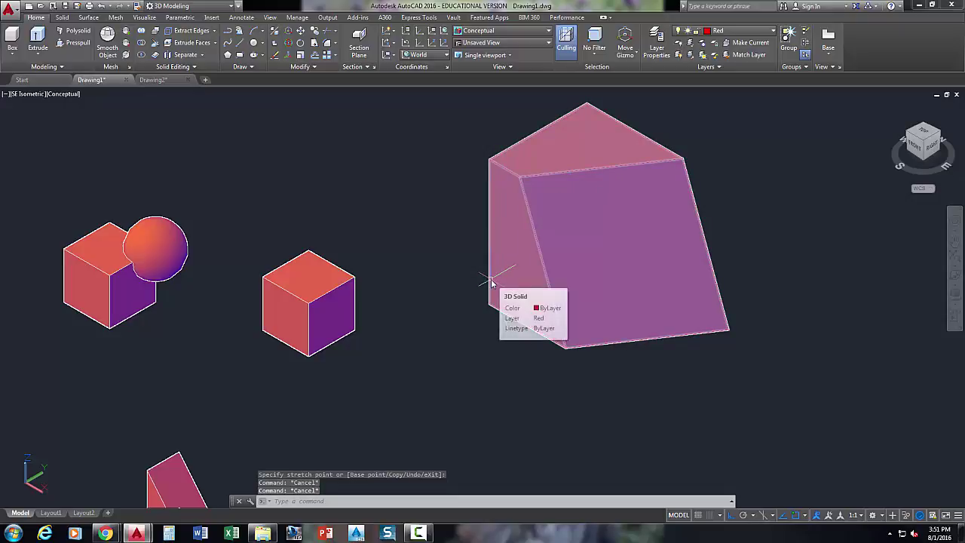
key("Escape")
middle_click_drag(490, 283, 398, 295)
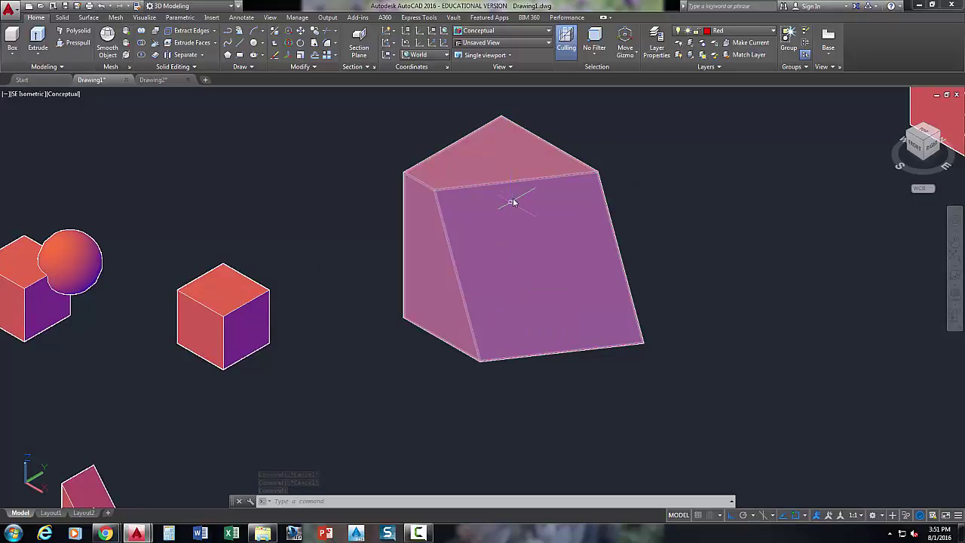
left_click(594, 54)
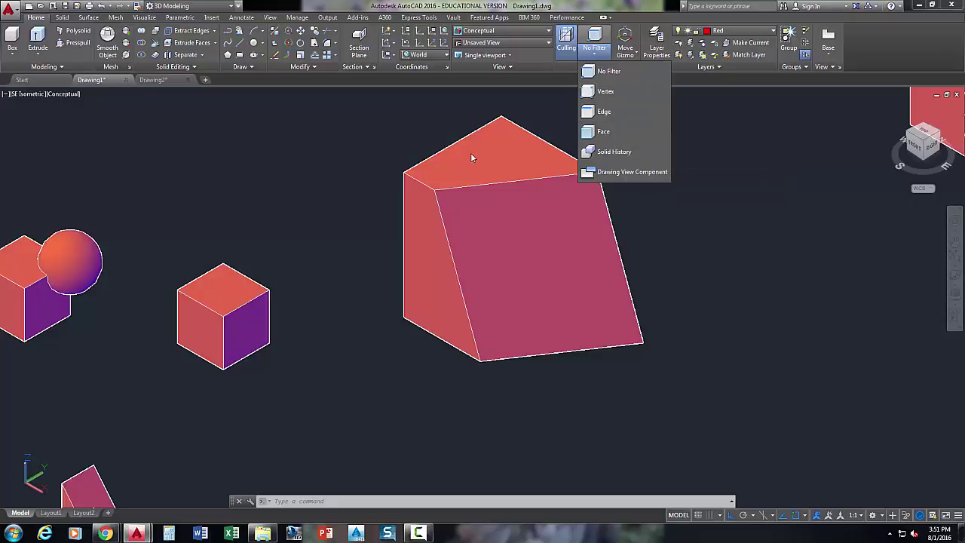
key("Escape")
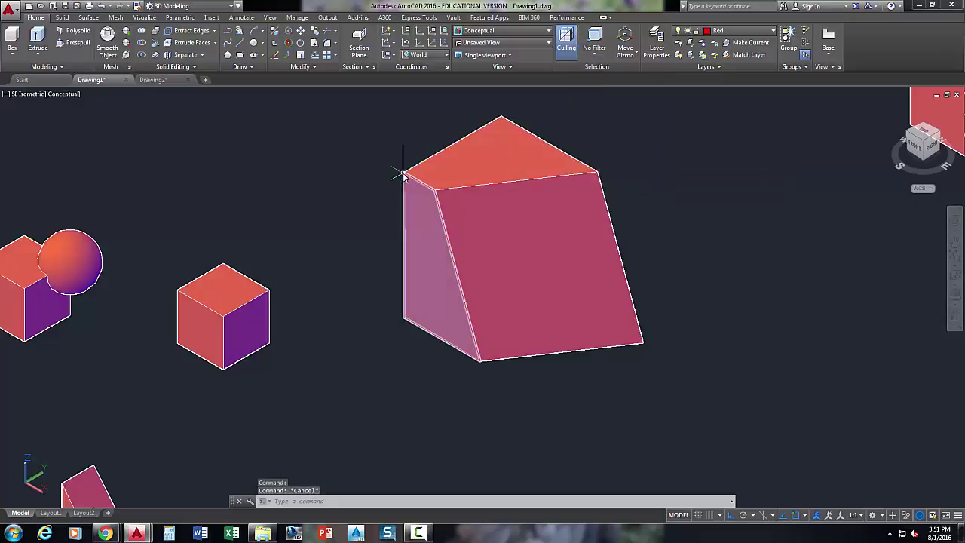
Move the upper vertex at the far end of the reshaped box's front-facing side inward along the Y axis.
left_click(404, 175)
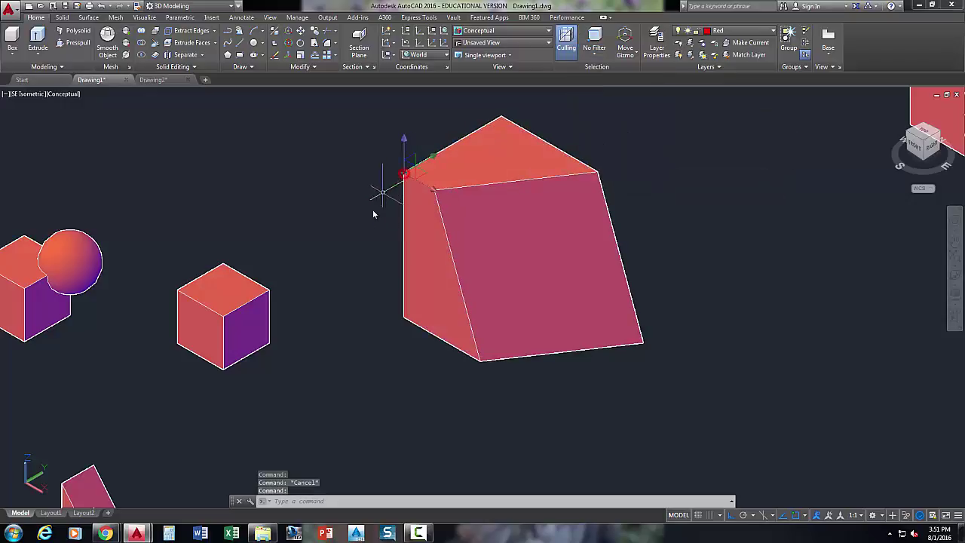
left_click(404, 175)
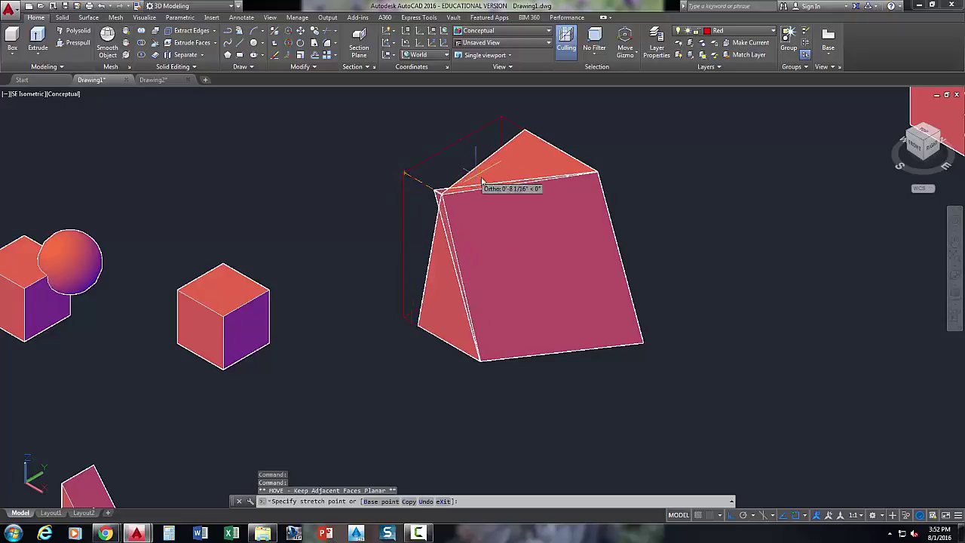
left_click(466, 158)
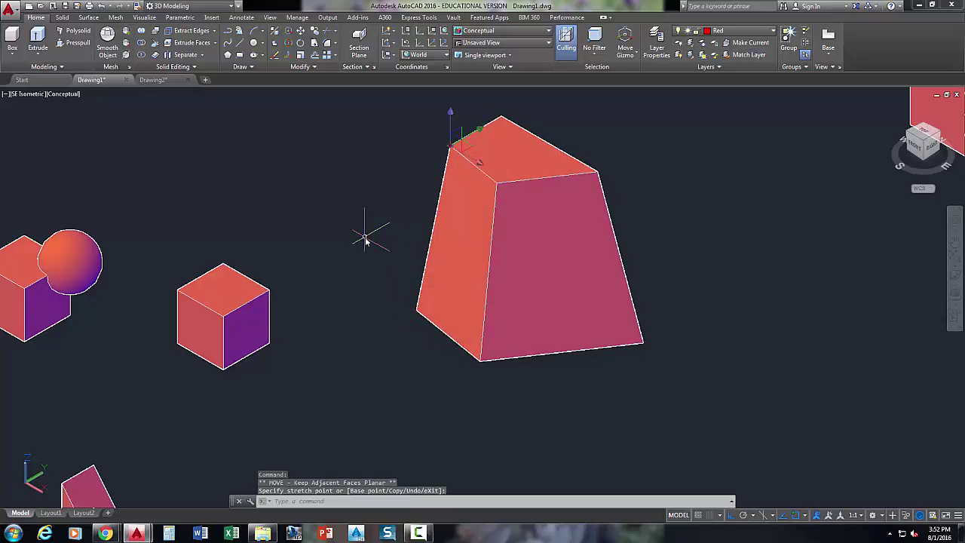
key("Escape")
key("Escape")
Draw a line across the cube's top face between the midpoints of two opposite edges.
middle_click_drag(388, 241, 463, 224)
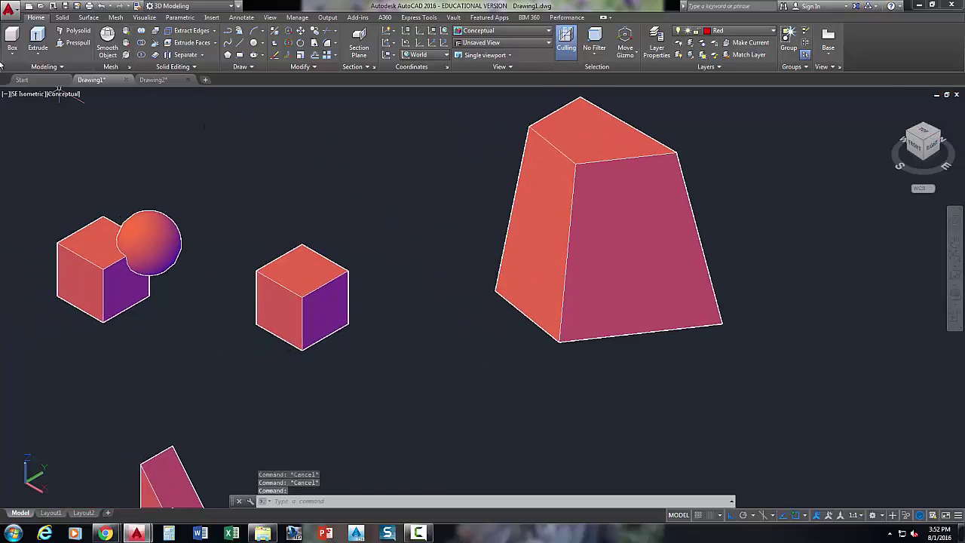
scroll(304, 286, "up", 3)
middle_click_drag(304, 287, 355, 291)
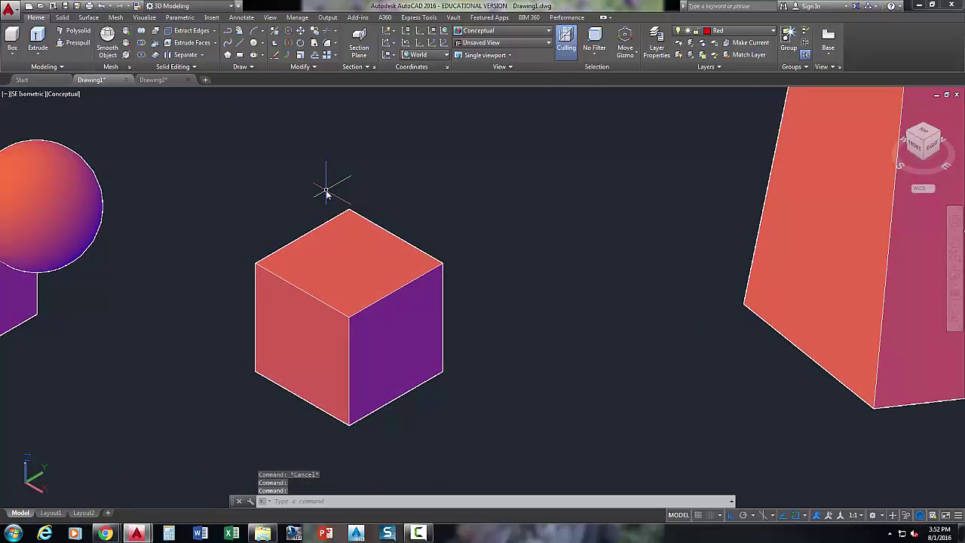
type("l")
key("Return")
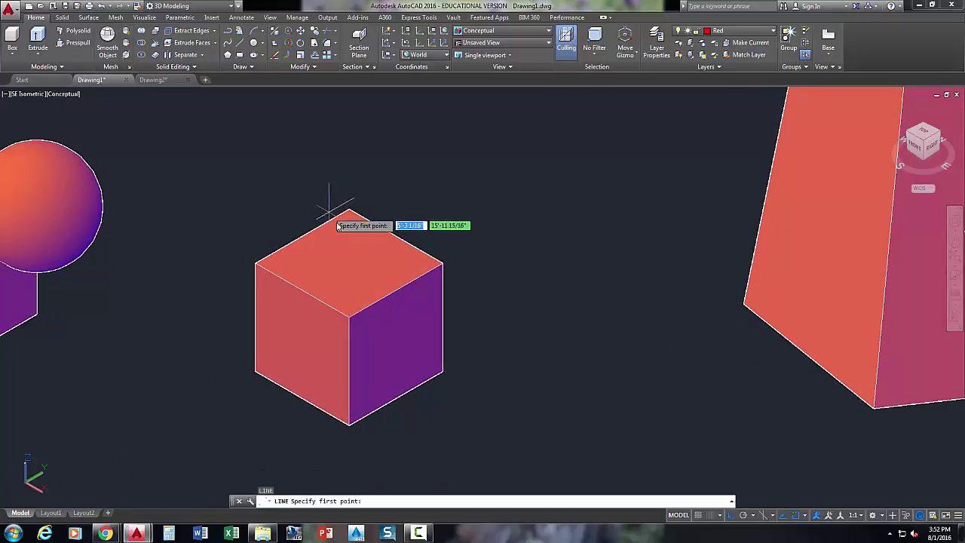
left_click(392, 228)
left_click(302, 290)
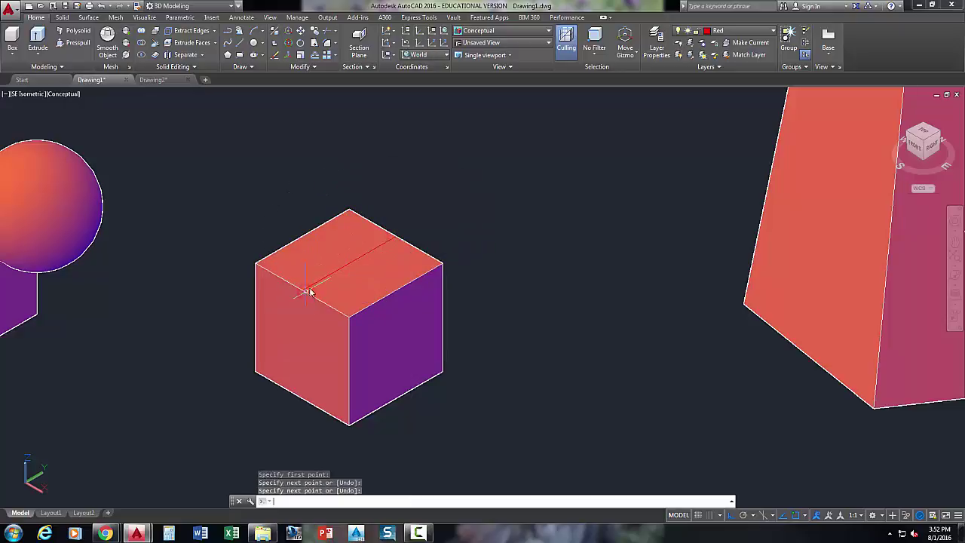
key("Escape")
key("Escape")
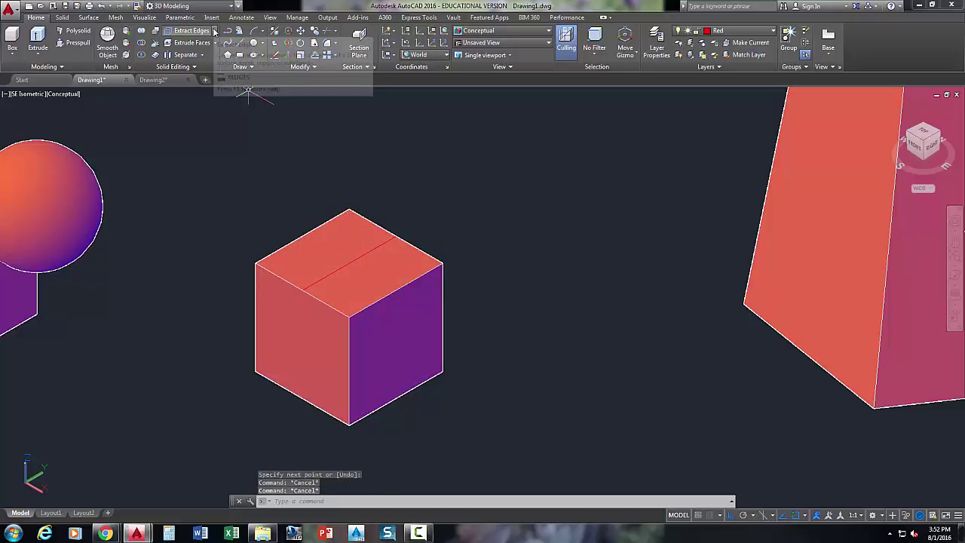
left_click(214, 31)
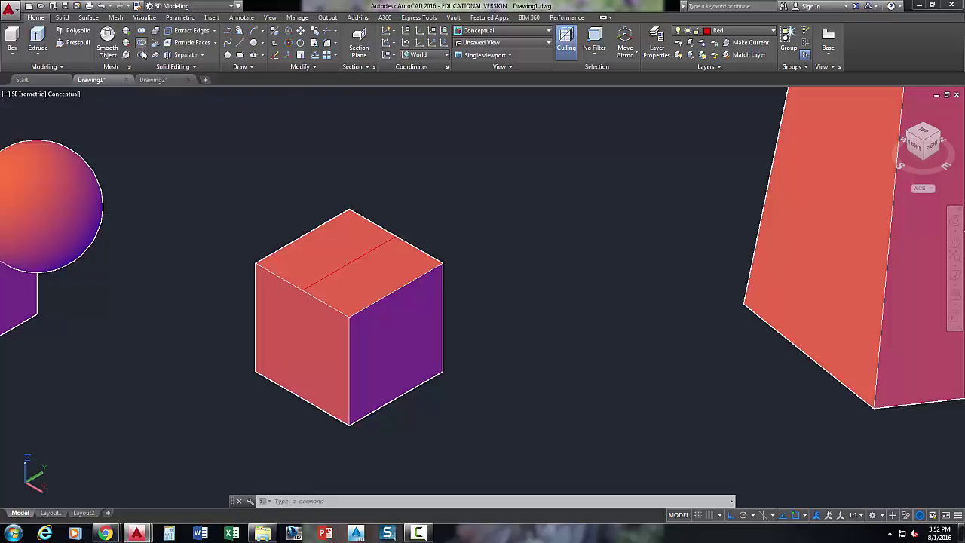
left_click(214, 31)
left_click(190, 68)
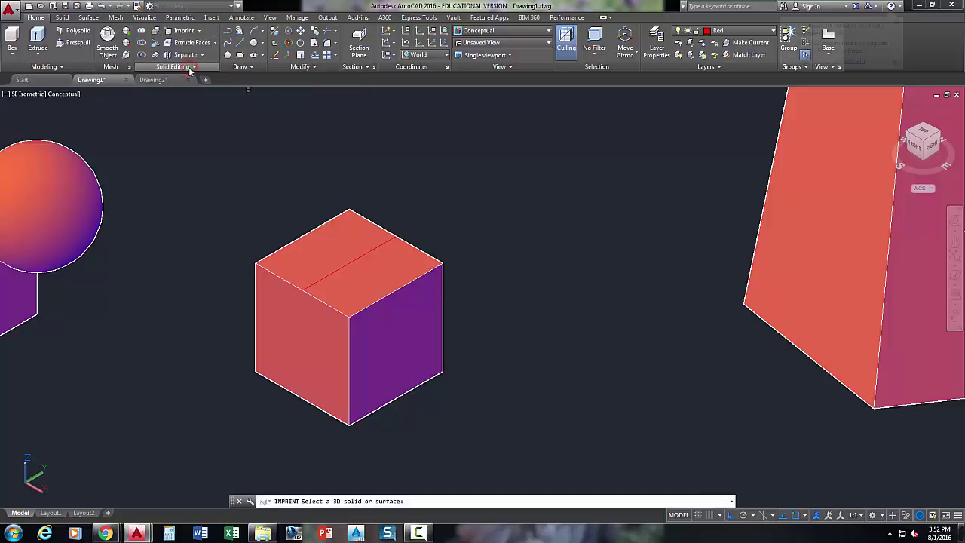
left_click(301, 250)
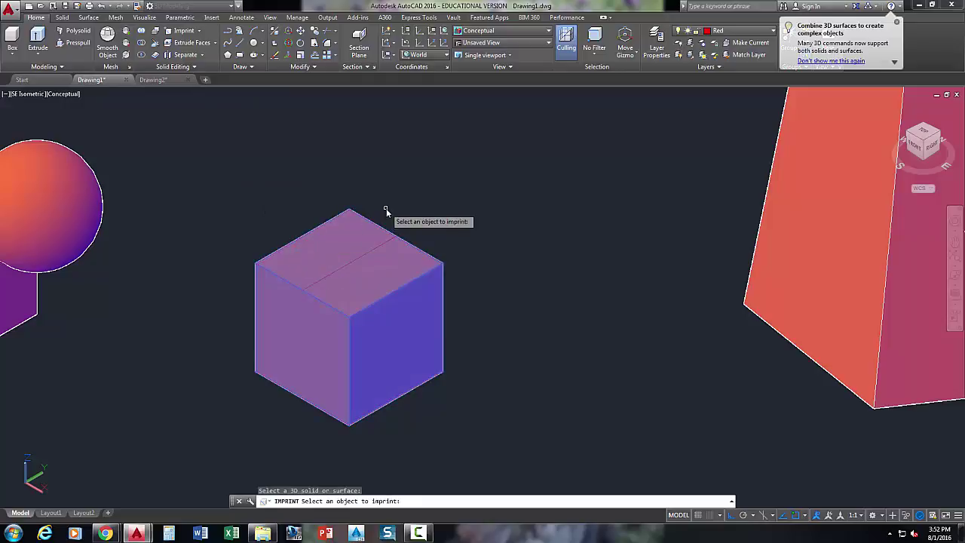
key("Escape")
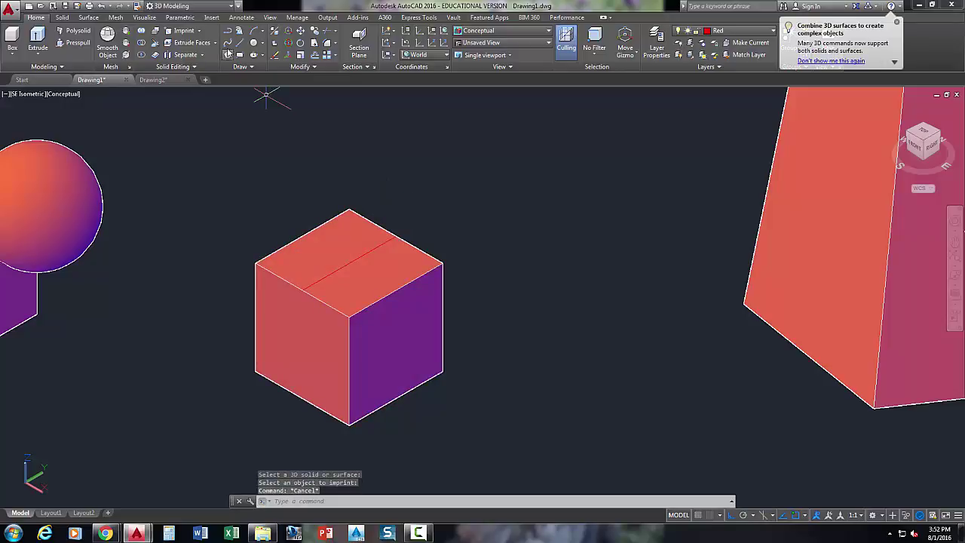
Imprint the red midpoint line onto the cube's top face, deleting the source line.
left_click(185, 31)
left_click(293, 250)
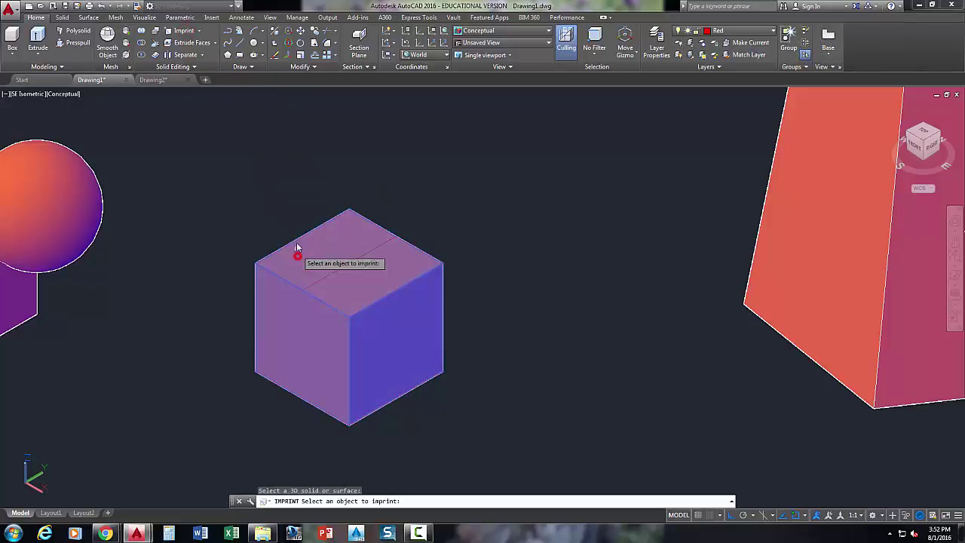
left_click(340, 272)
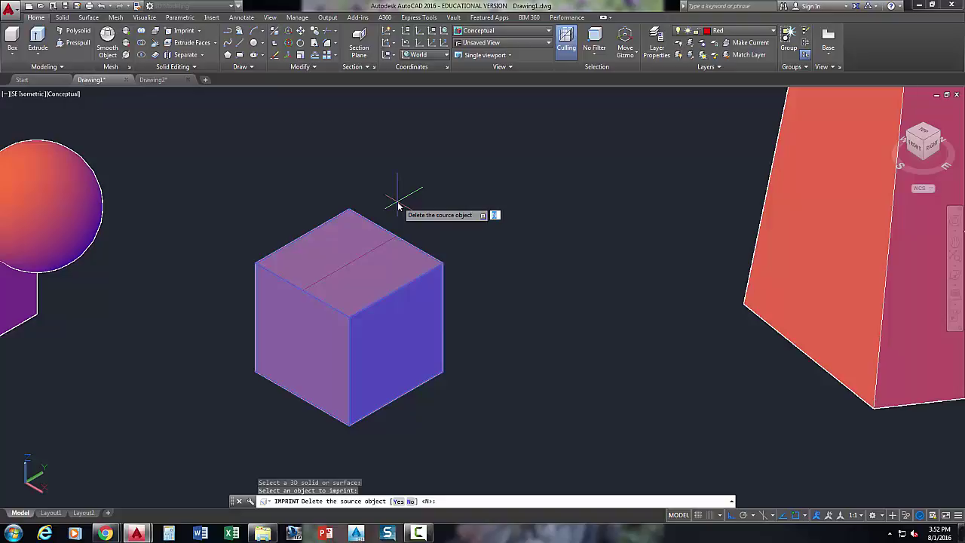
key("Return")
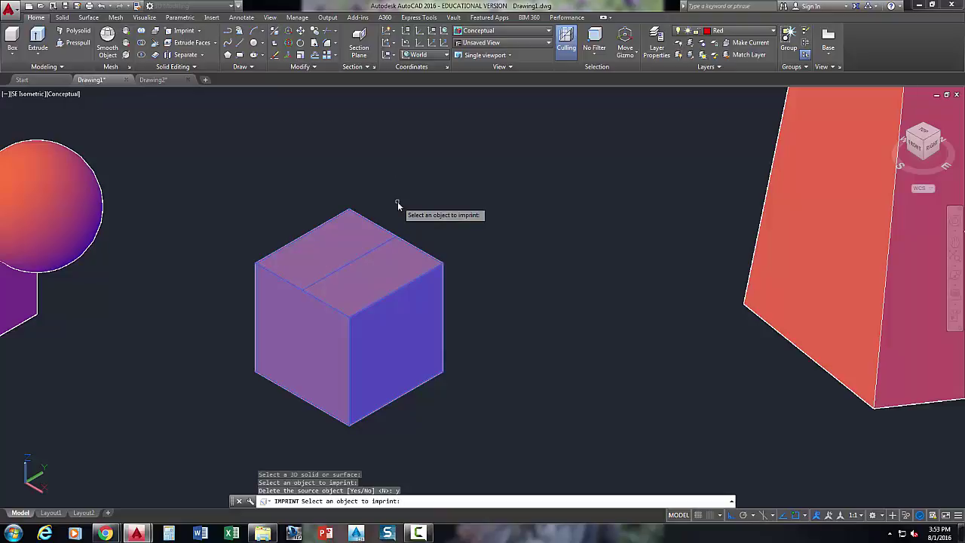
key("Return")
Raise the cube's imprinted centre edge along the Z axis to form a gable roof.
scroll(355, 262, "up", 2)
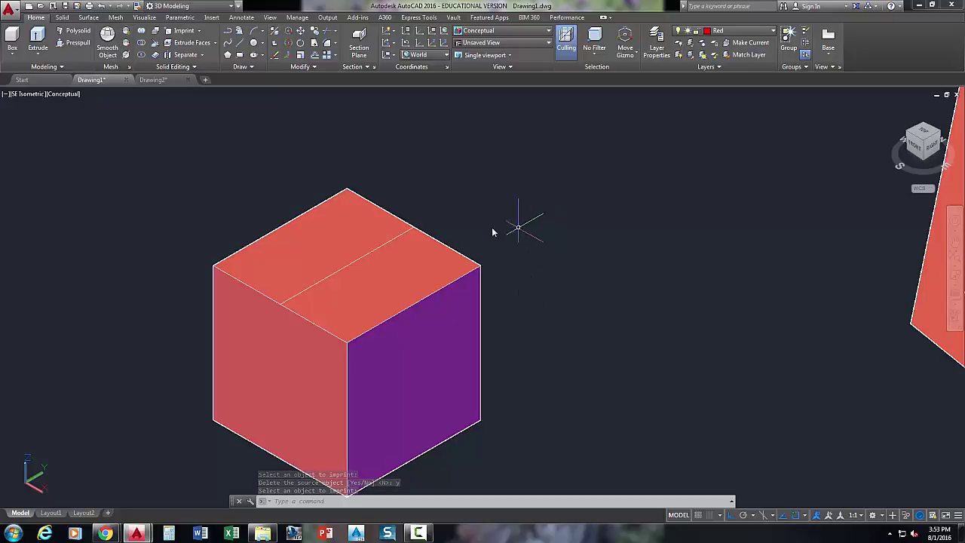
left_click(385, 244, "ctrl")
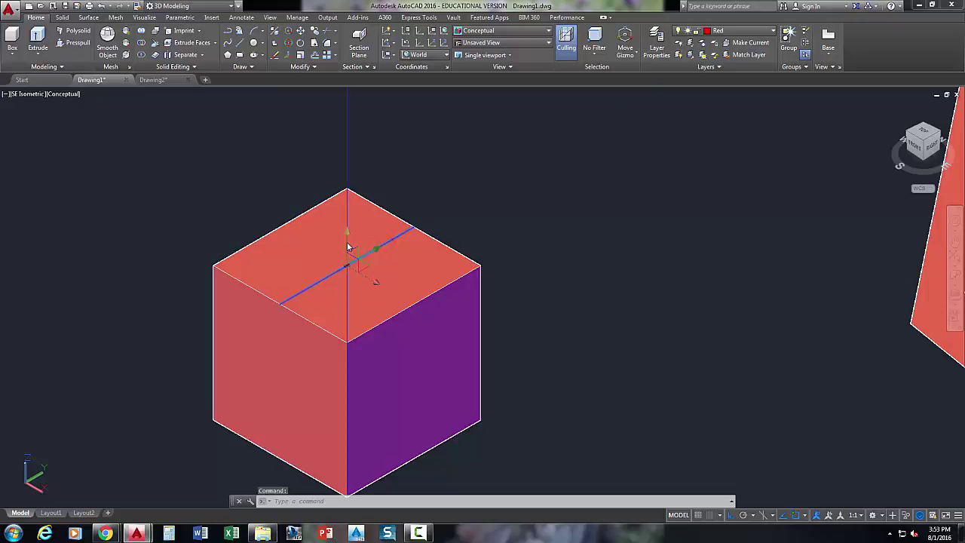
left_click(348, 247)
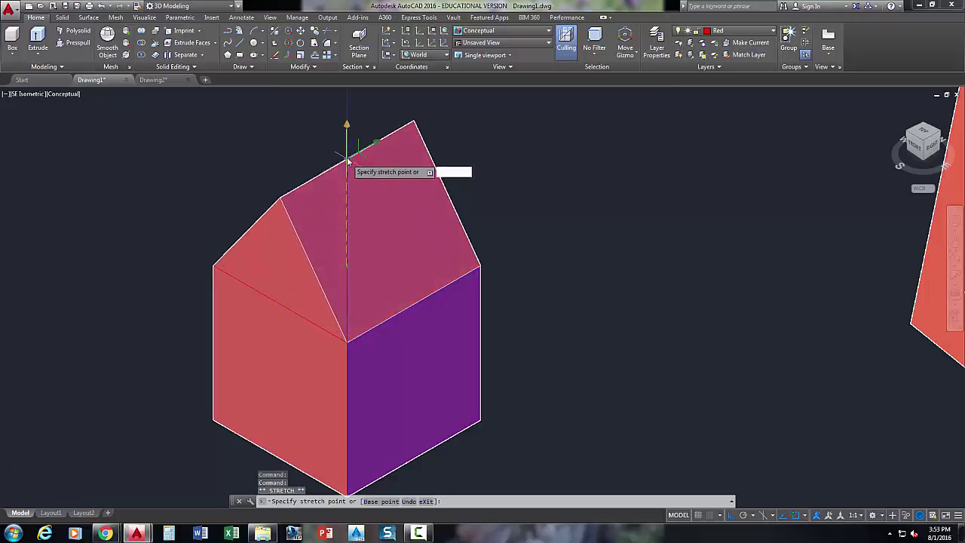
left_click(347, 159)
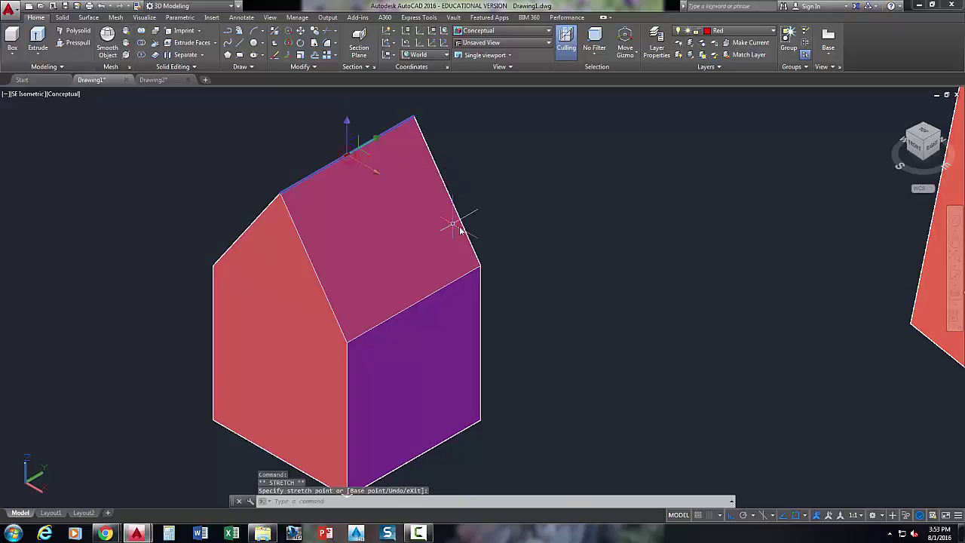
key("Escape")
key("Escape")
key("Escape")
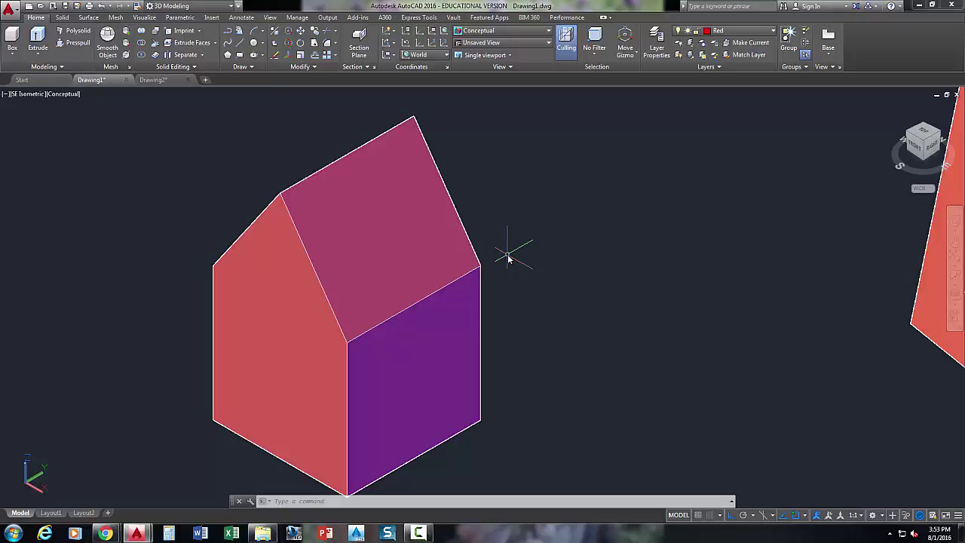
key("Escape")
key("Escape")
Switch to the PDF in Chrome and examine the house-shaped objects in Multiview Sketching-Exercise 2-3.
scroll(509, 258, "down", 3)
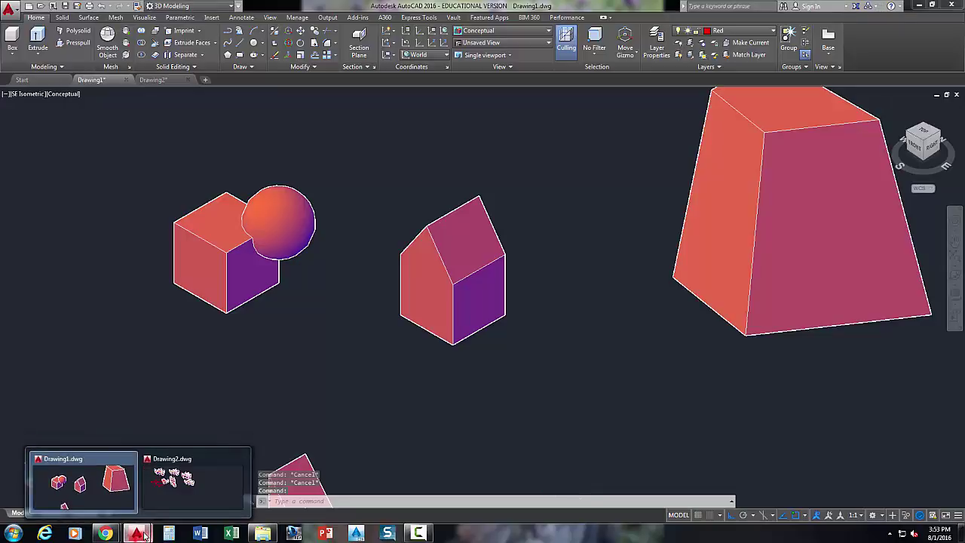
mouse_move(105, 534)
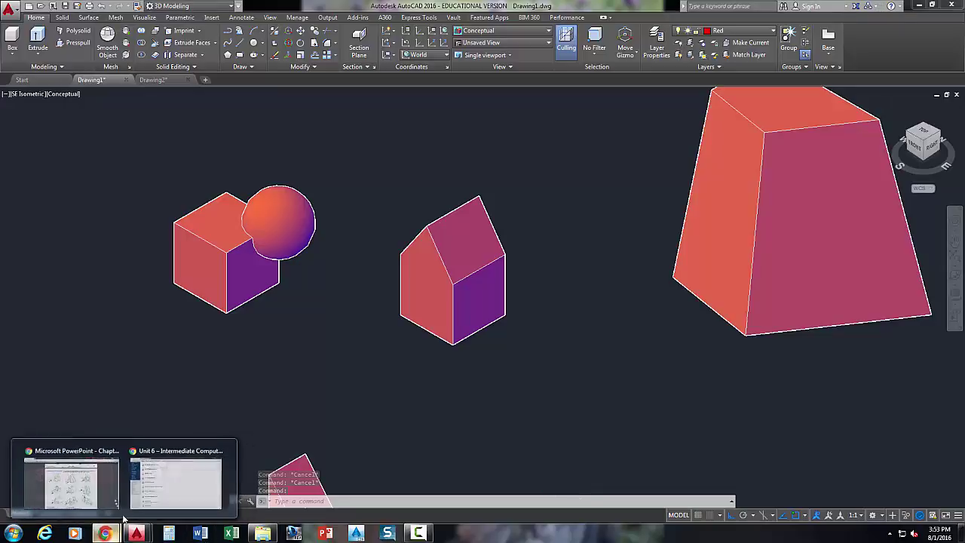
left_click(53, 481)
scroll(292, 342, "up", 13)
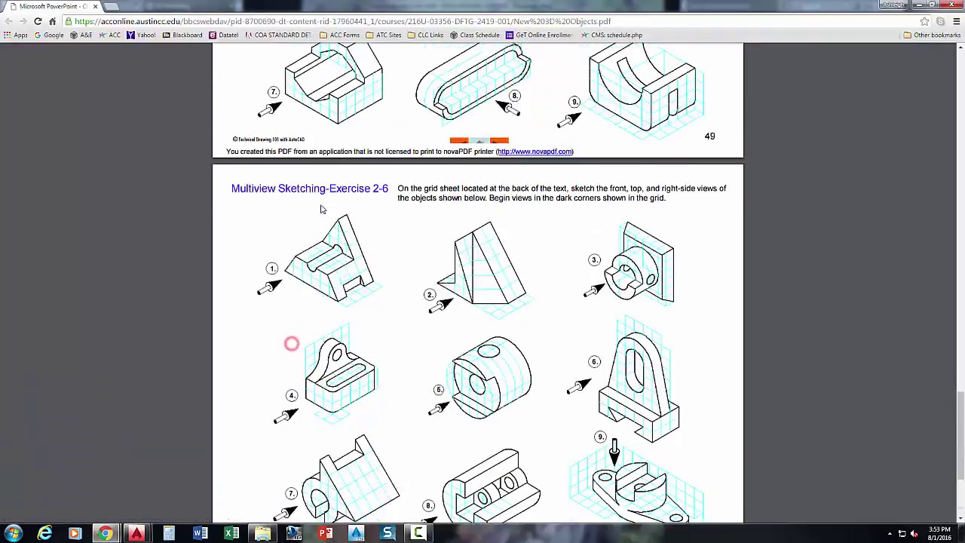
scroll(323, 210, "up", 3)
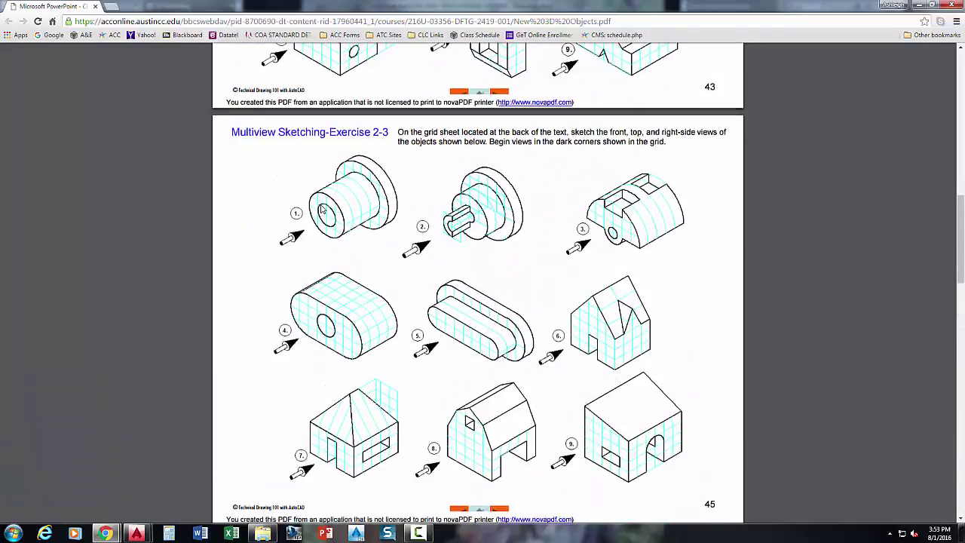
scroll(324, 209, "down", 3)
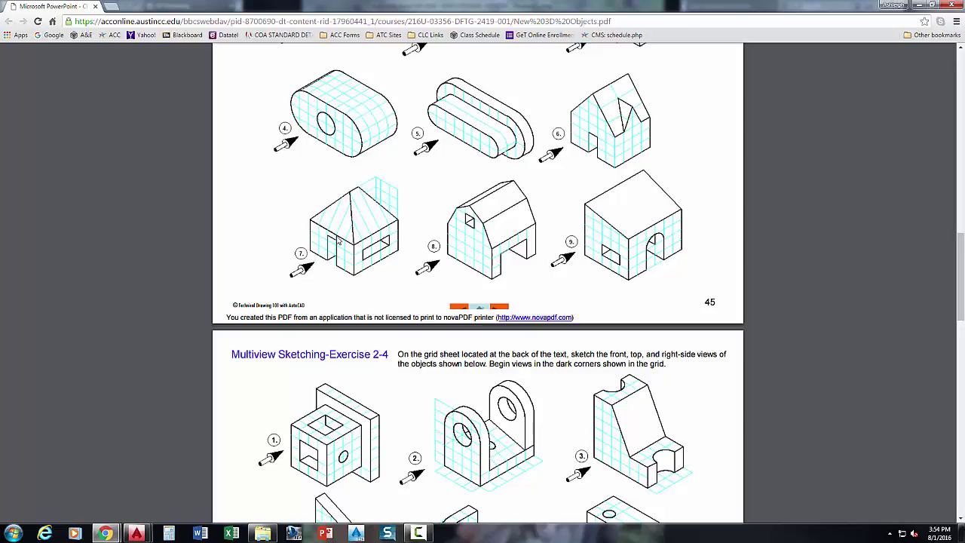
Switch back to AutoCAD and draw a long rectangular solid box in the empty space behind the torus.
key("alt+Tab")
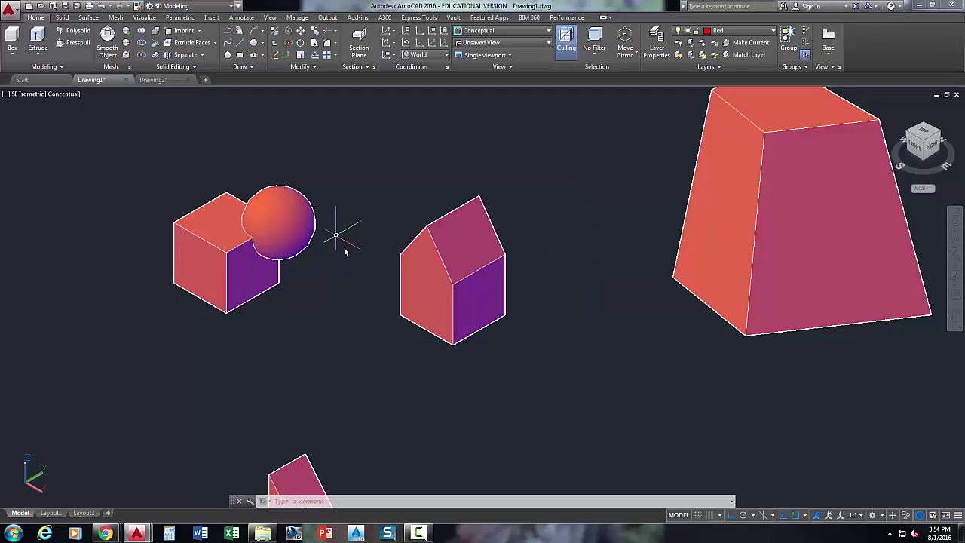
scroll(344, 248, "down", 5)
left_click_drag(396, 276, 503, 271)
middle_click_drag(503, 271, 511, 277)
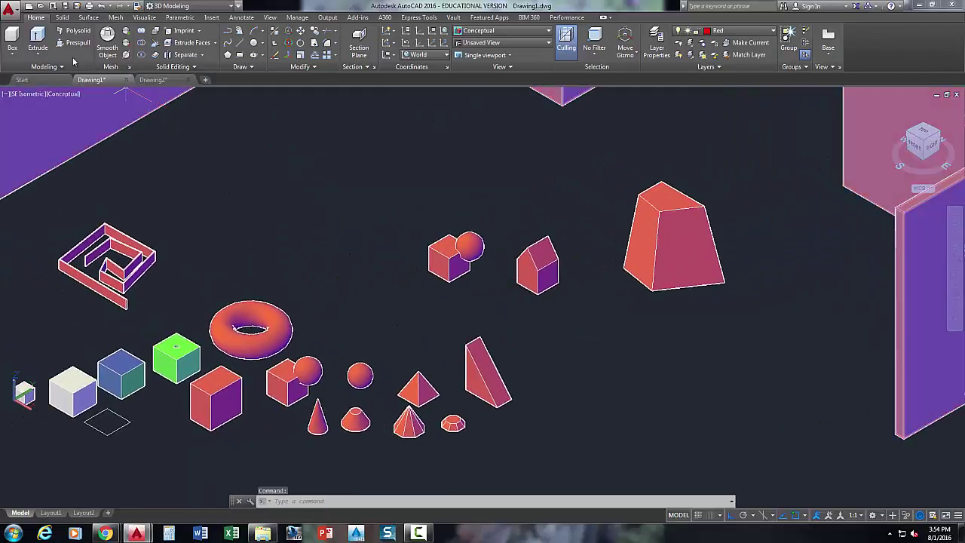
left_click(12, 39)
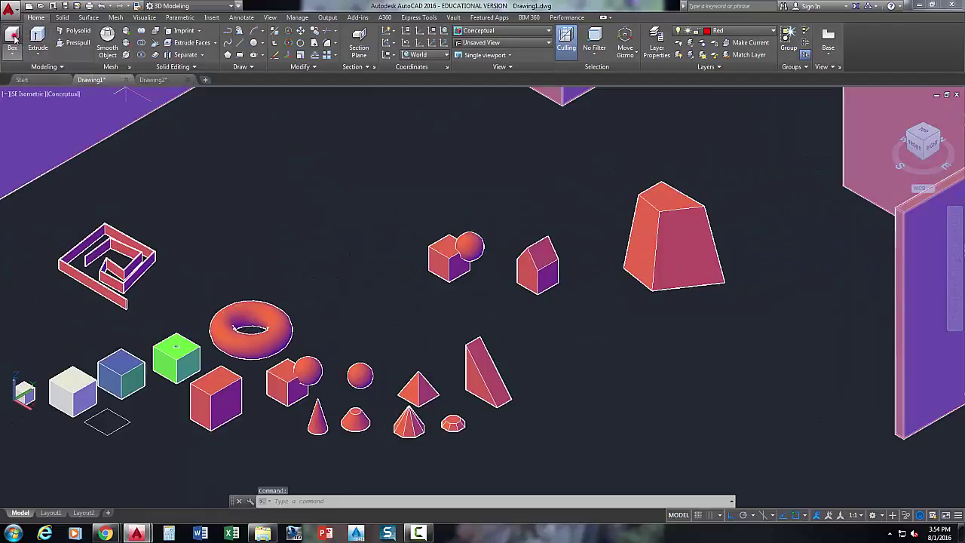
left_click(239, 188)
left_click(365, 213)
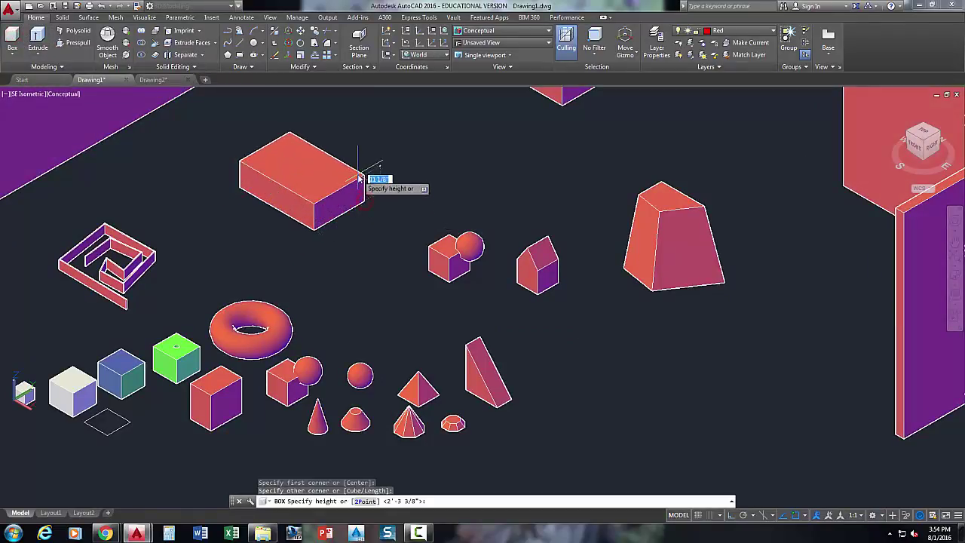
left_click(358, 160)
key("Escape")
Draw a short ridge line along the X axis in the middle of the new box's top face.
scroll(305, 192, "up", 4)
middle_click_drag(305, 193, 299, 299)
type("l")
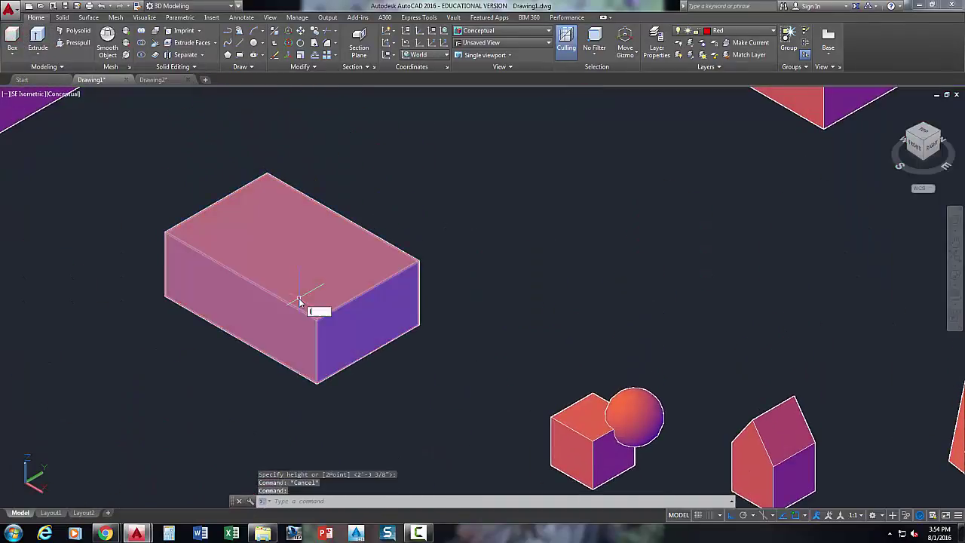
key("Return")
scroll(286, 249, "up", 2)
left_click(271, 226)
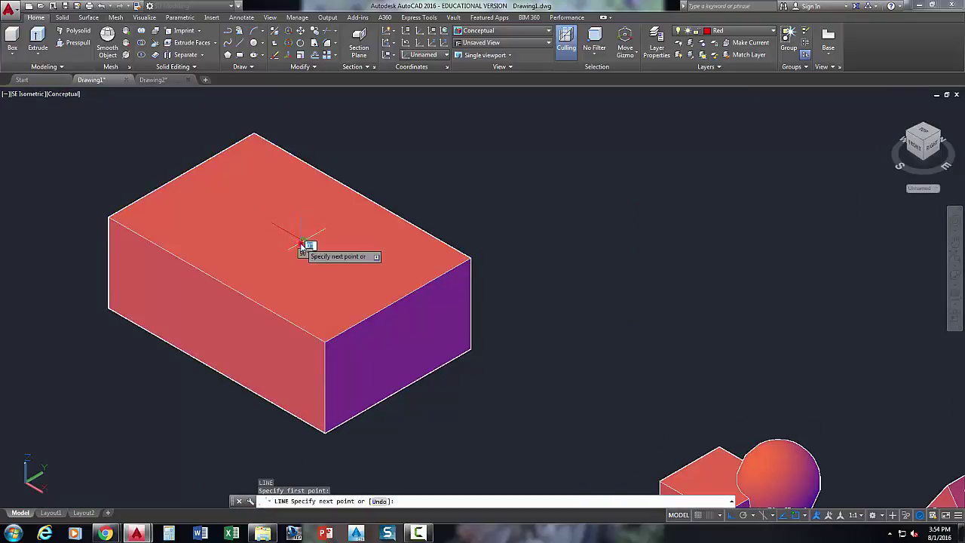
left_click(305, 242)
key("Return")
Draw lines from the ridge line's near end to the two closest corners of the box's top face.
key("Return")
left_click(305, 243)
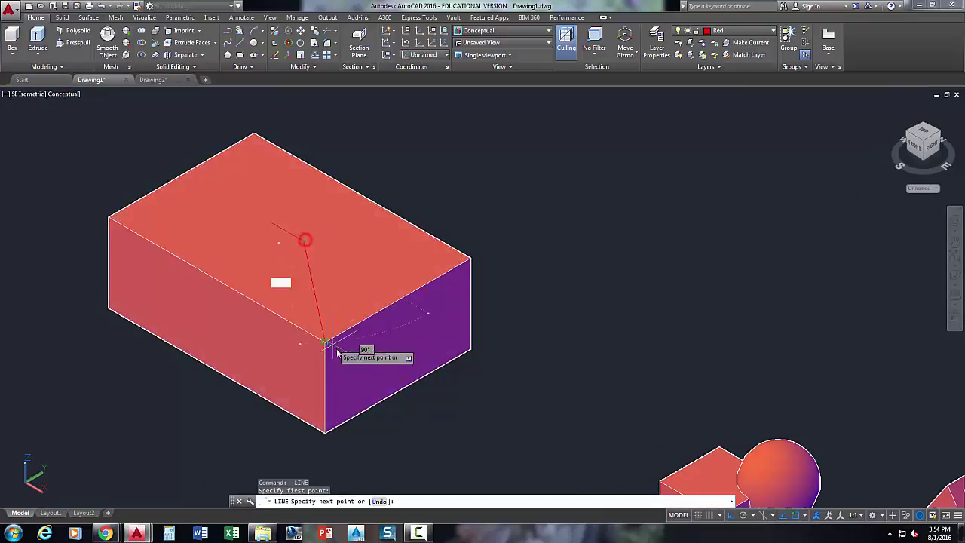
left_click(326, 338)
key("Return")
key("Return")
left_click(306, 243)
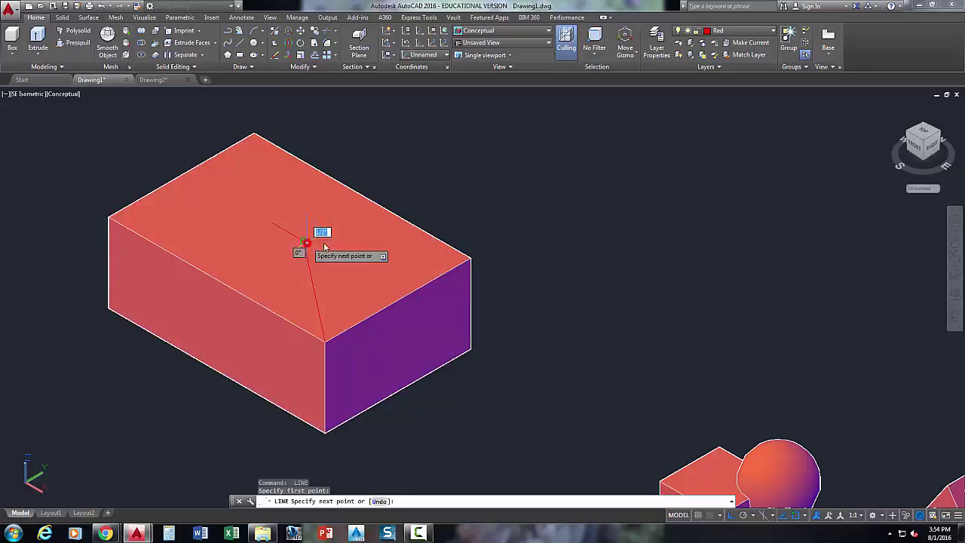
left_click(466, 258)
key("Return")
Draw lines from the ridge line's far end to the two remaining corners of the box's top face.
key("Return")
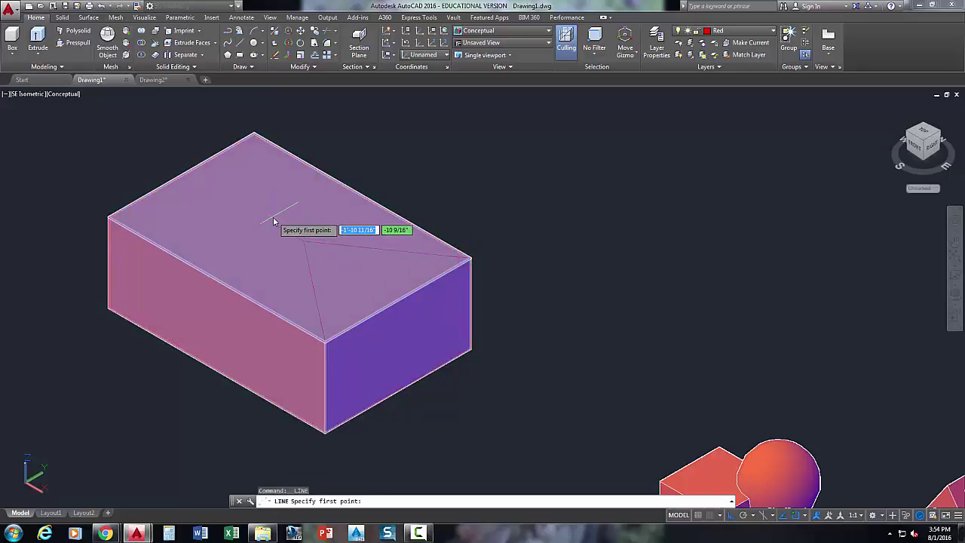
left_click(273, 220)
left_click(254, 134)
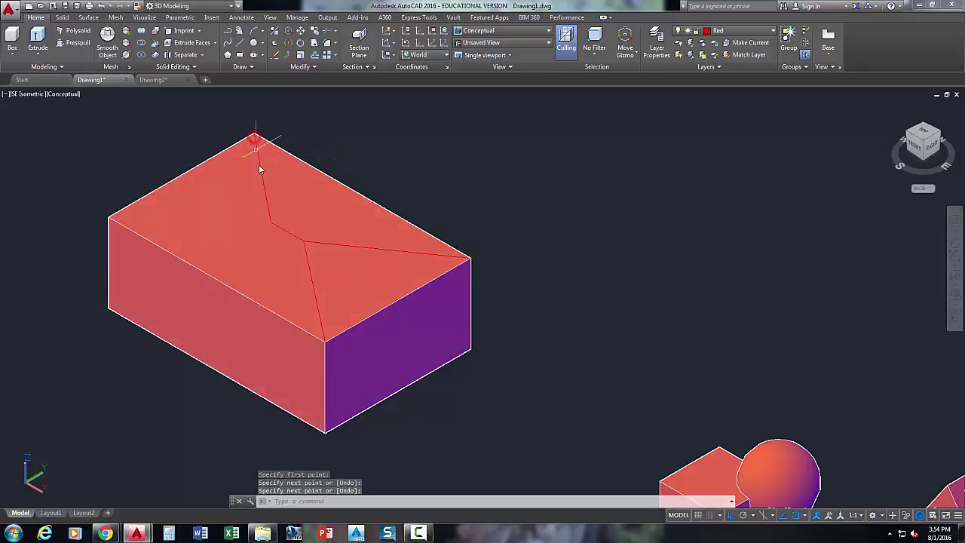
key("Return")
key("Return")
left_click(272, 220)
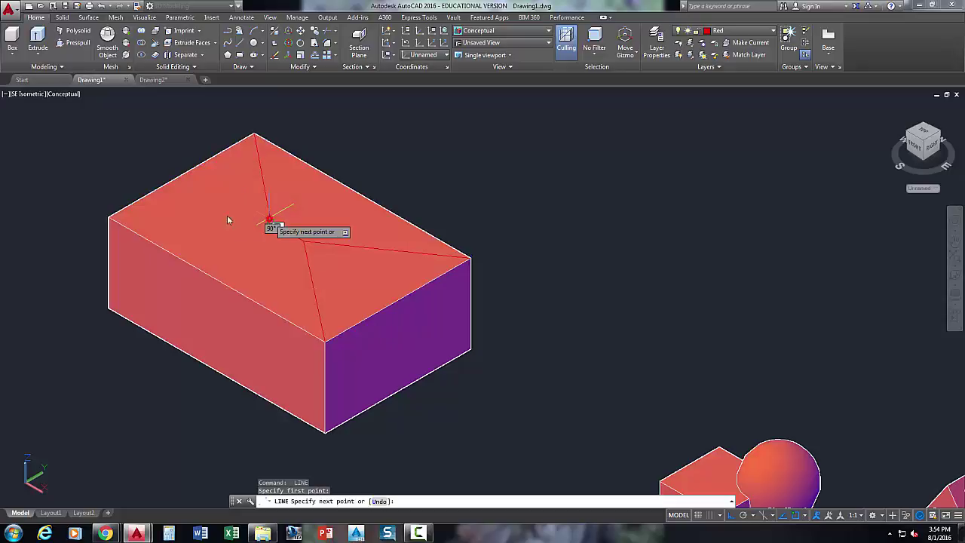
left_click(110, 219)
key("Return")
Check the roof sketch in the browser PDF, return to AutoCAD, and imprint the two near-end hip lines on the box, deleting the source lines.
key("alt+Tab")
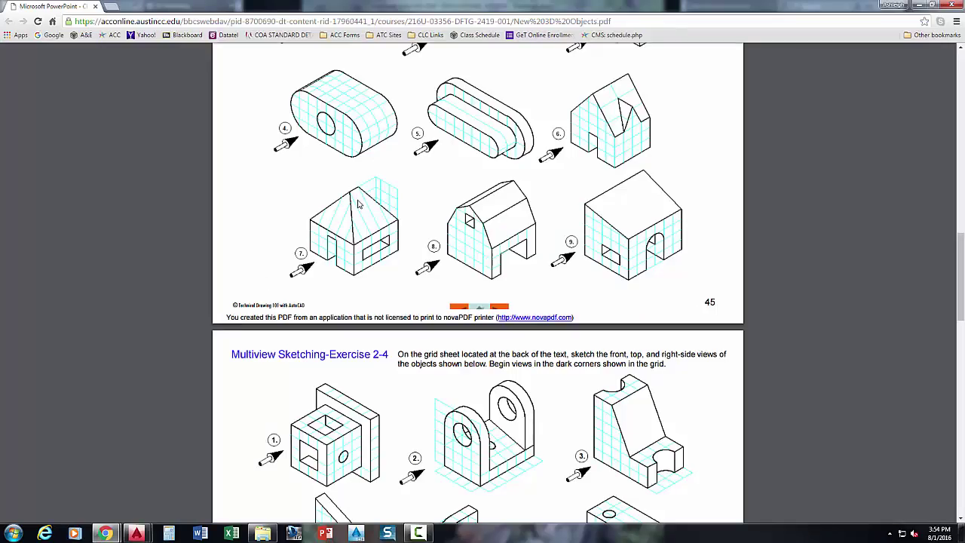
key("alt+Tab")
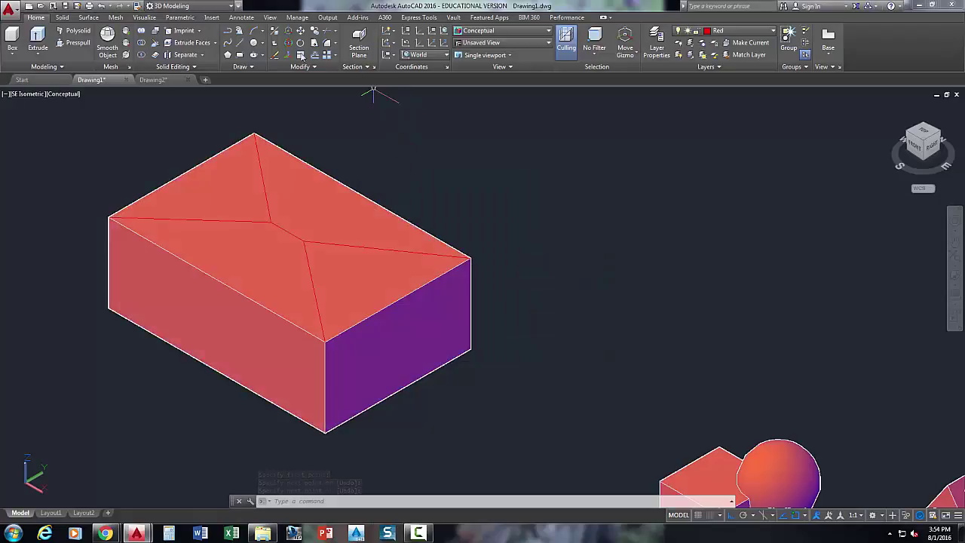
left_click(188, 31)
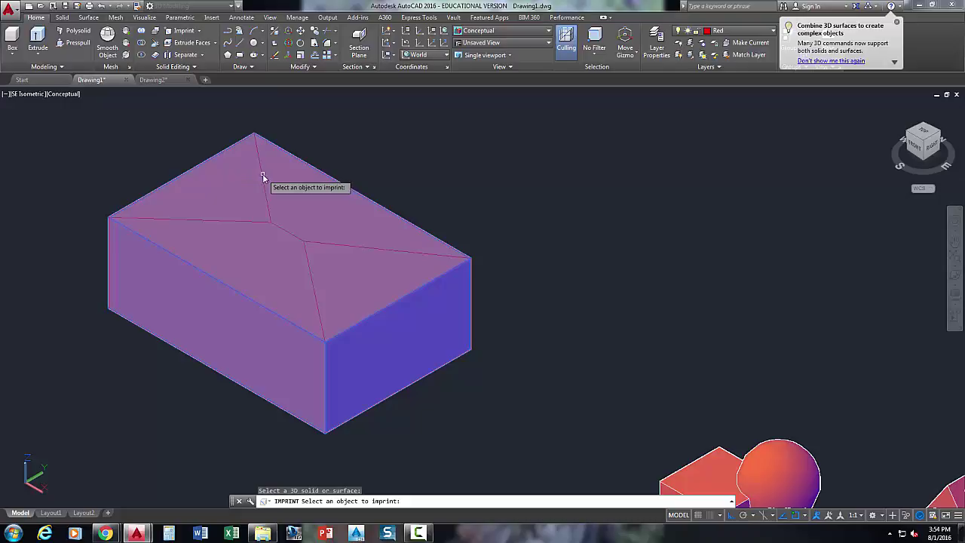
scroll(305, 258, "up", 3)
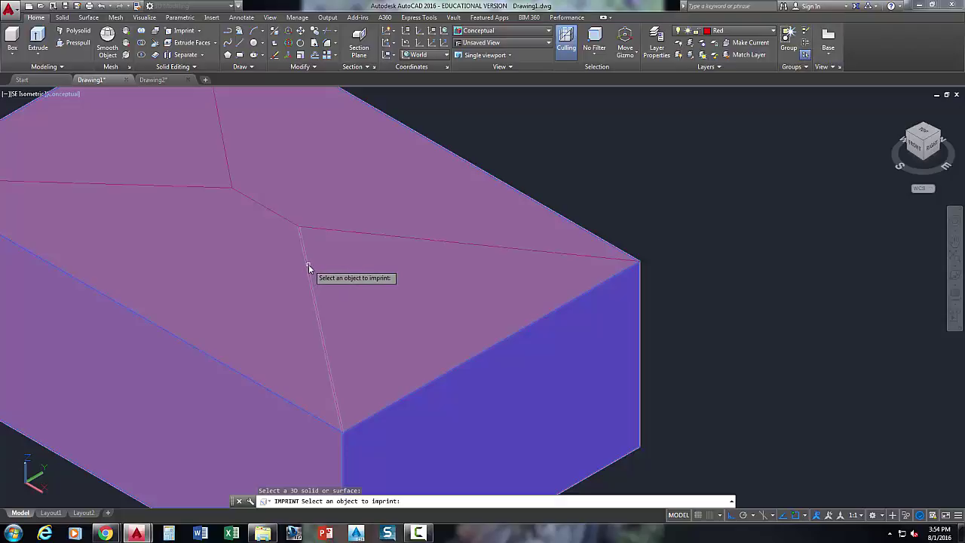
left_click(308, 266)
type("y")
key("Return")
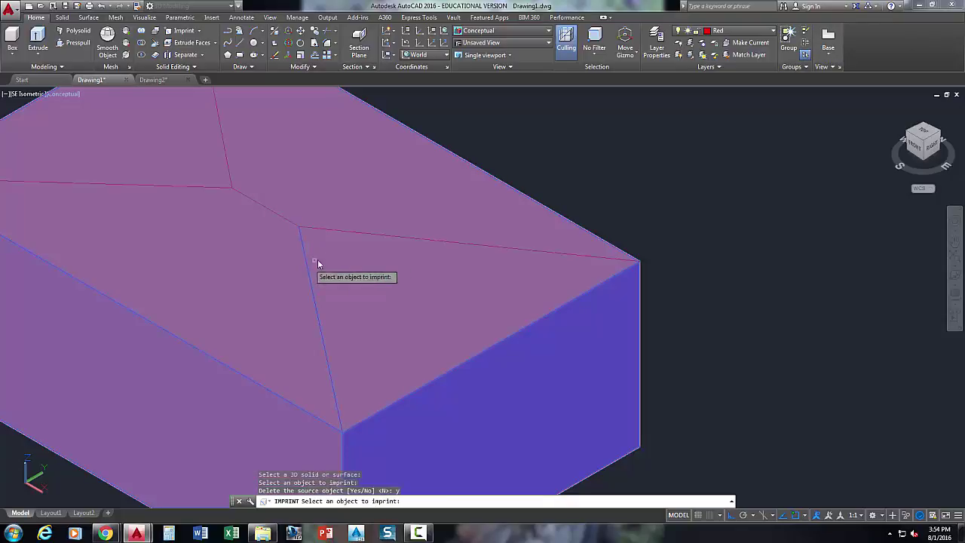
left_click(360, 232)
key("Return")
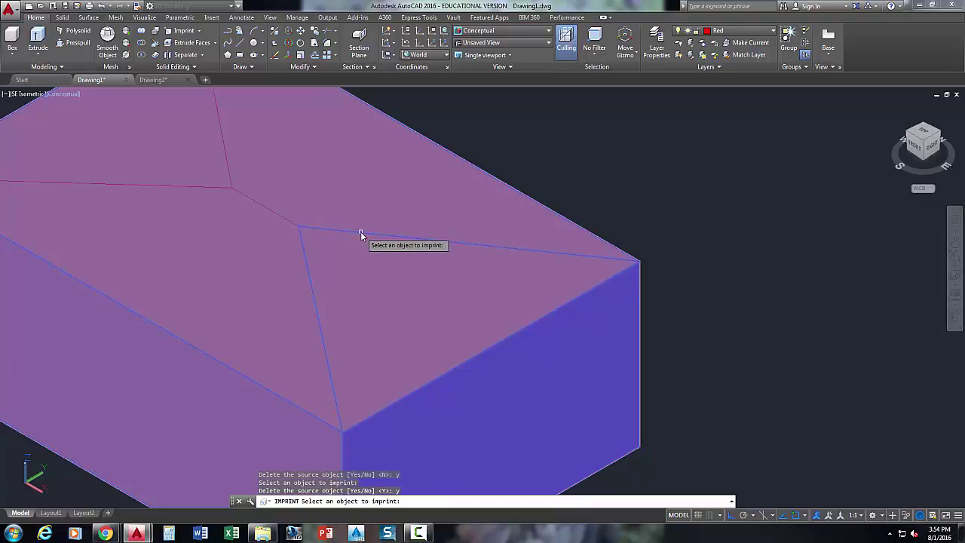
Imprint the ridge line and the far-end hip line running to the west front corner onto the box, deleting the source lines.
left_click(268, 206)
type("y")
key("Return")
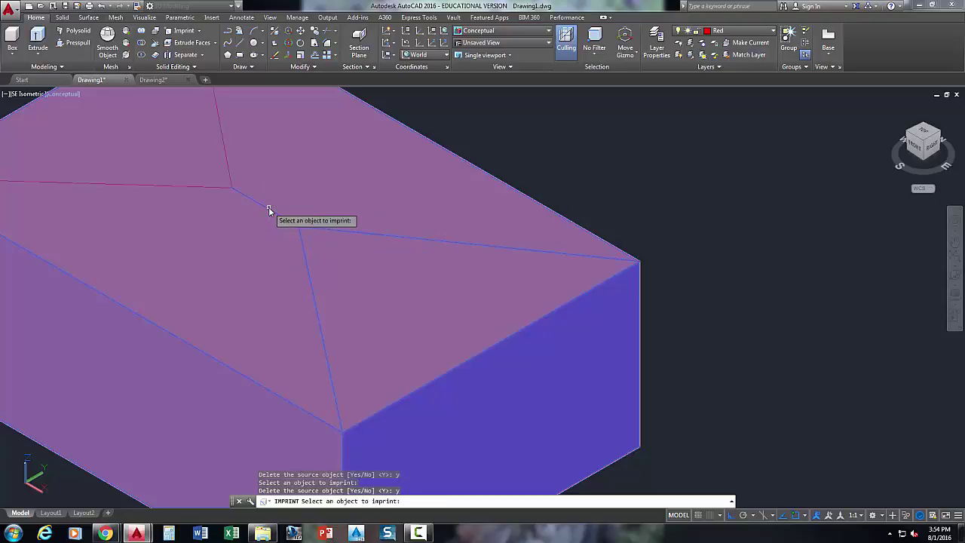
left_click(210, 189)
type("y")
key("Return")
Imprint the last hip line, from the ridge's far end to the back corner, deleting the source line, and finish the Imprint command.
middle_click_drag(210, 188, 257, 323)
scroll(257, 309, "up", 2)
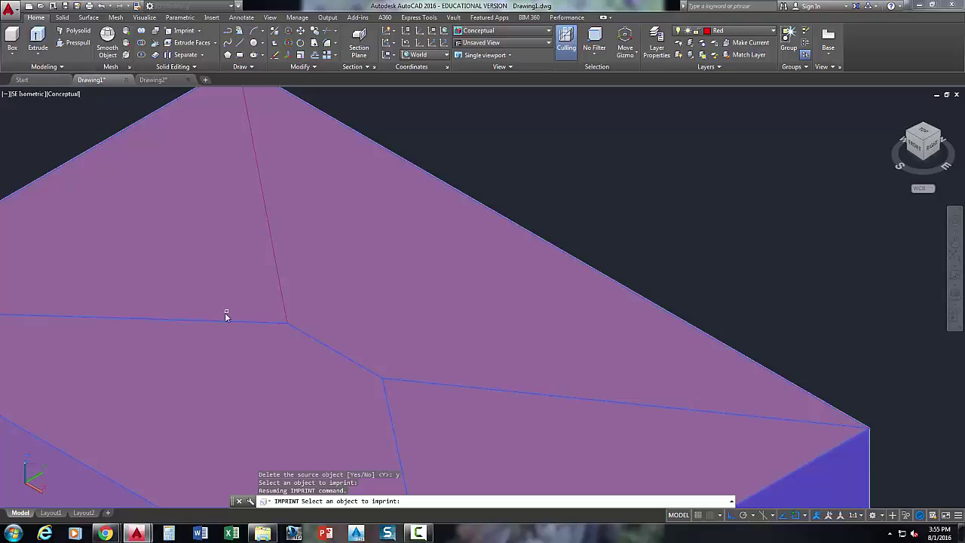
middle_click_drag(225, 312, 428, 349, "shift")
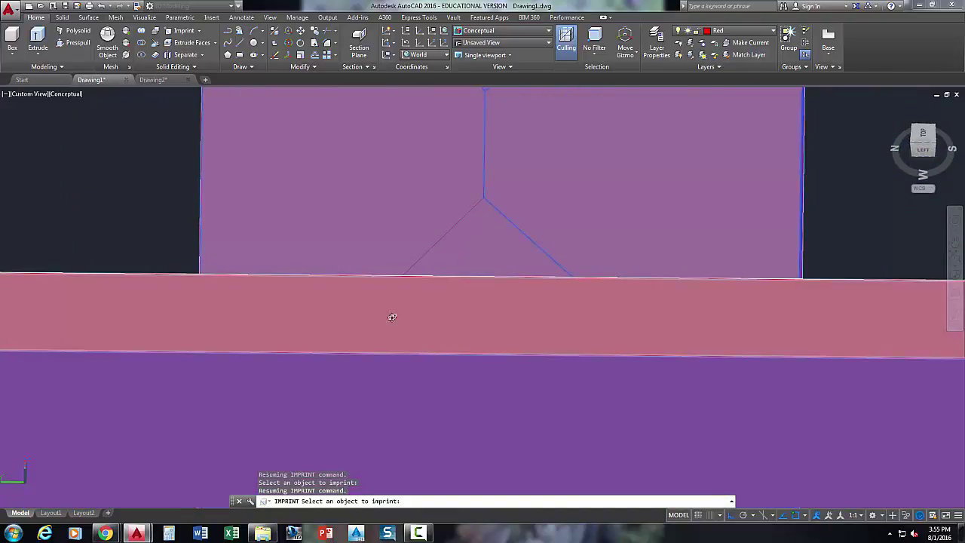
middle_click_drag(392, 316, 279, 387, "shift")
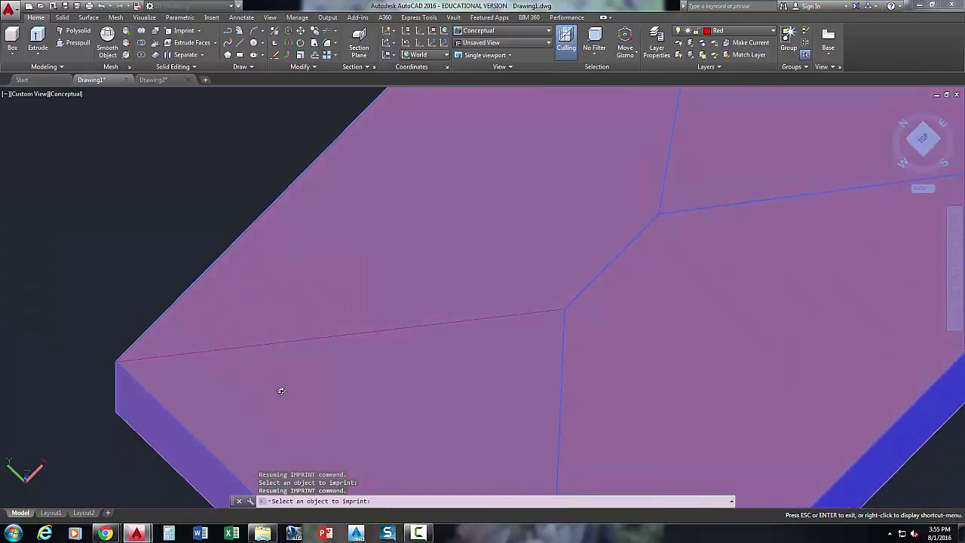
left_click(315, 338)
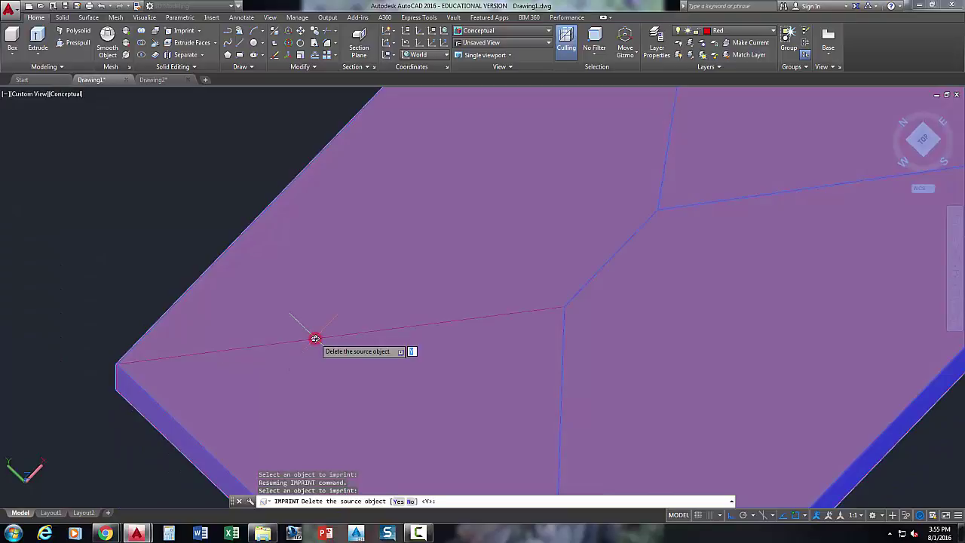
key("Return")
scroll(478, 327, "down", 5)
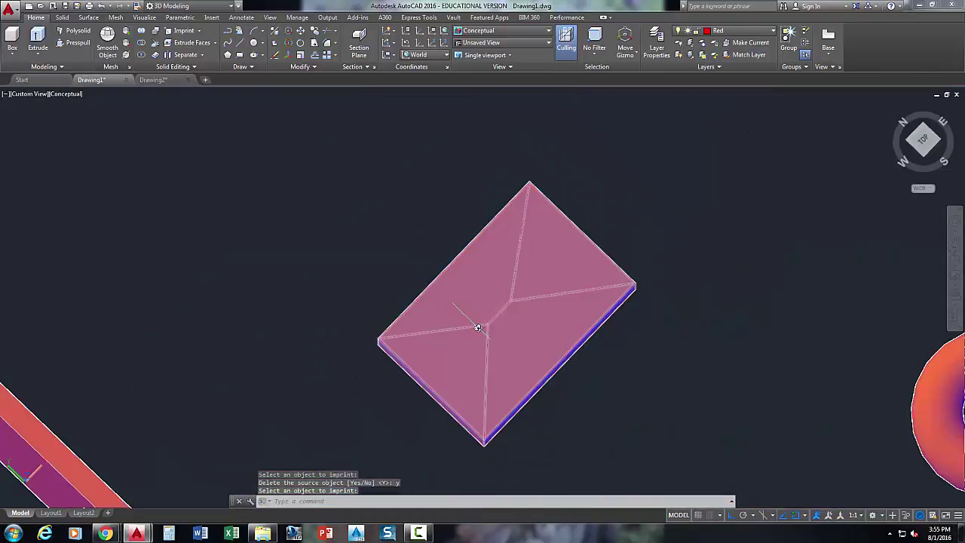
middle_click_drag(512, 374, 254, 331, "shift")
key("Return")
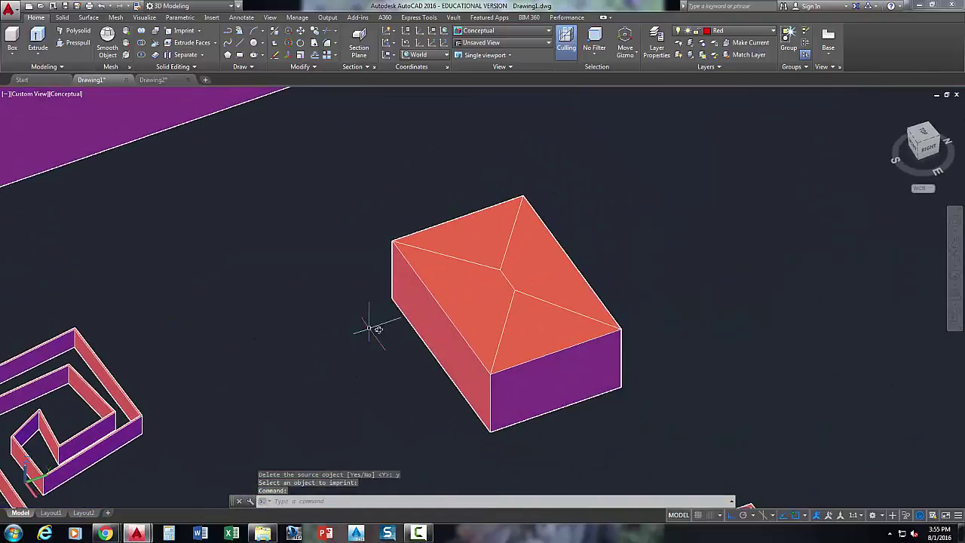
scroll(441, 319, "up", 3)
middle_click_drag(442, 319, 416, 324)
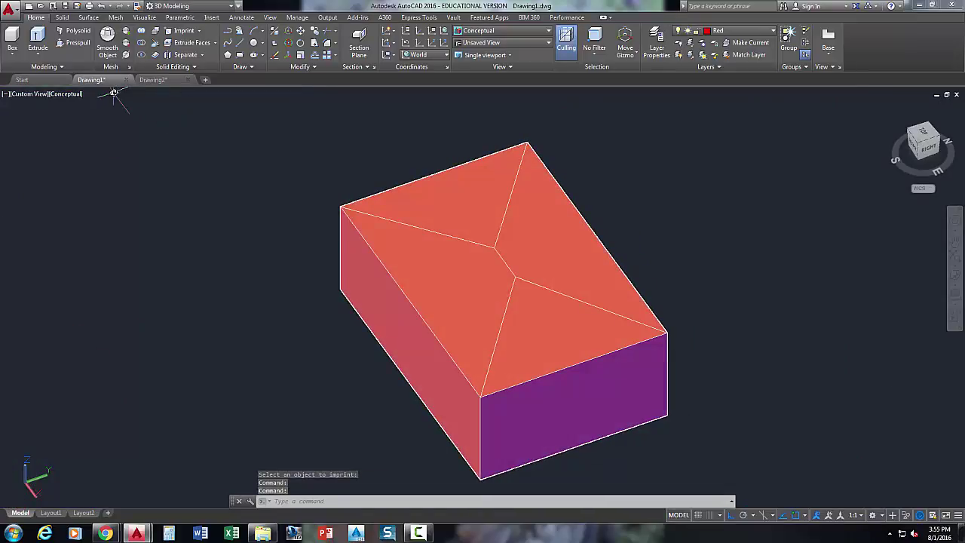
left_click(184, 28)
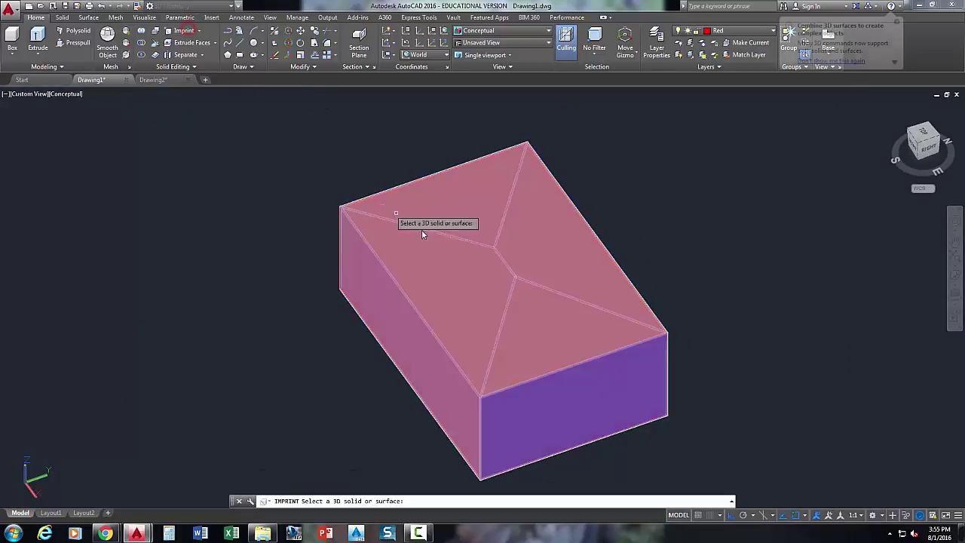
left_click(502, 262)
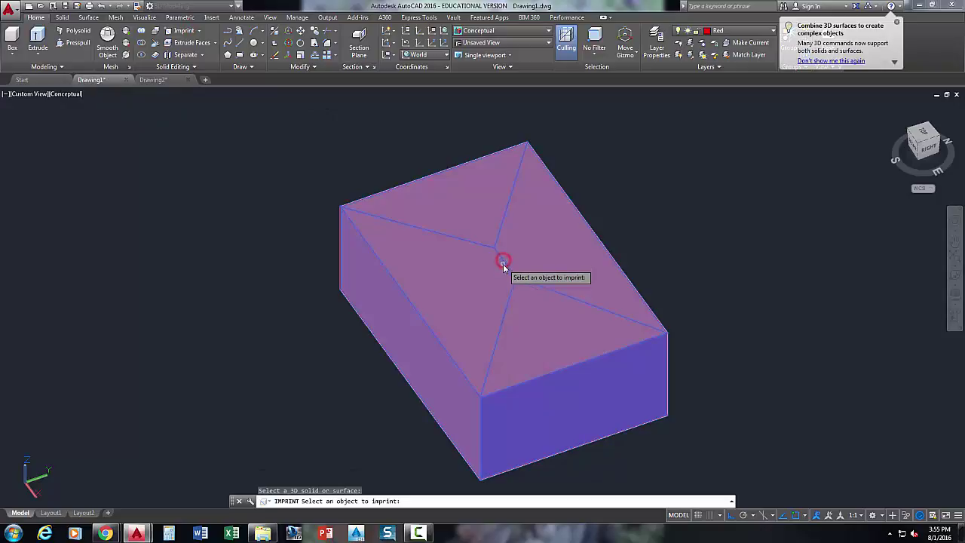
key("Escape")
key("Escape")
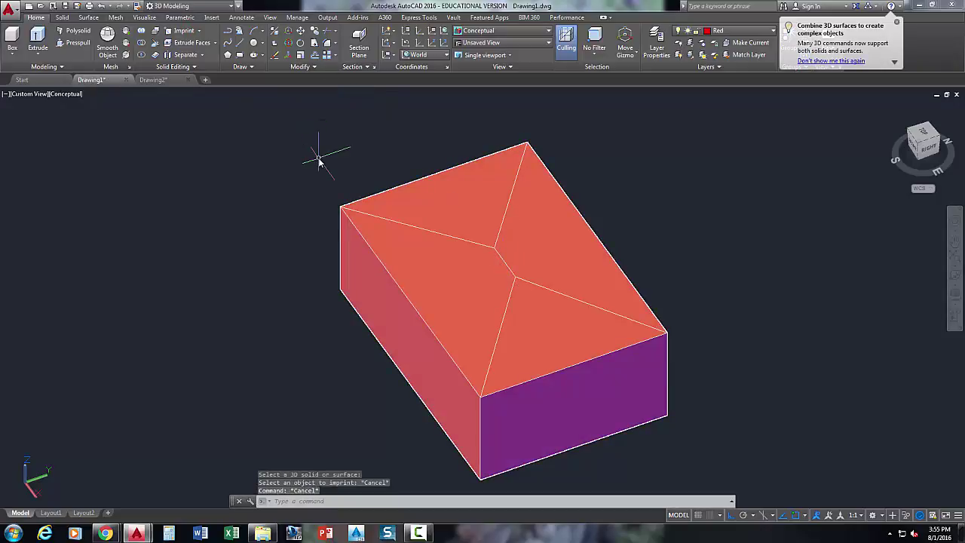
Stretch the imprinted ridge edge straight up along the Z axis to form a hip roof, and check the shape from several sides.
left_click(504, 258, "ctrl")
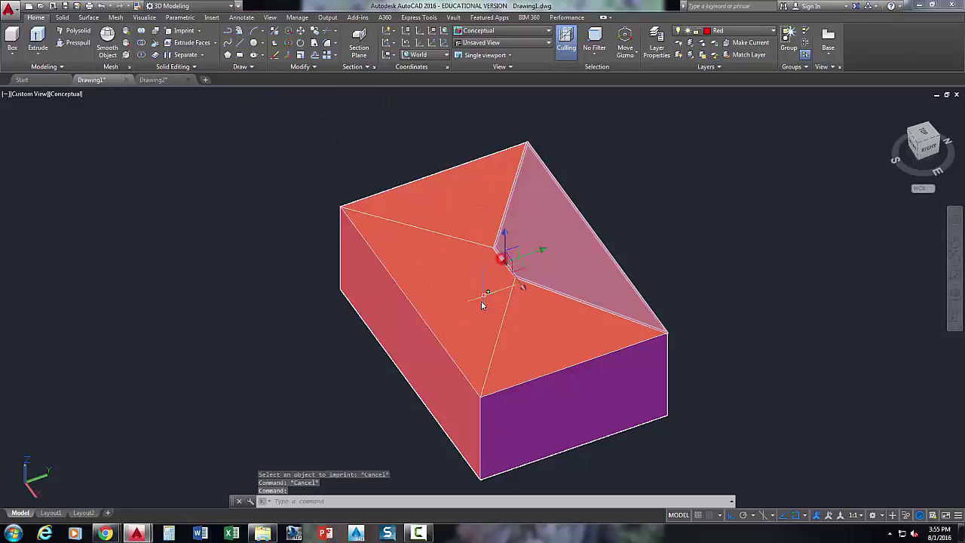
left_click(505, 240)
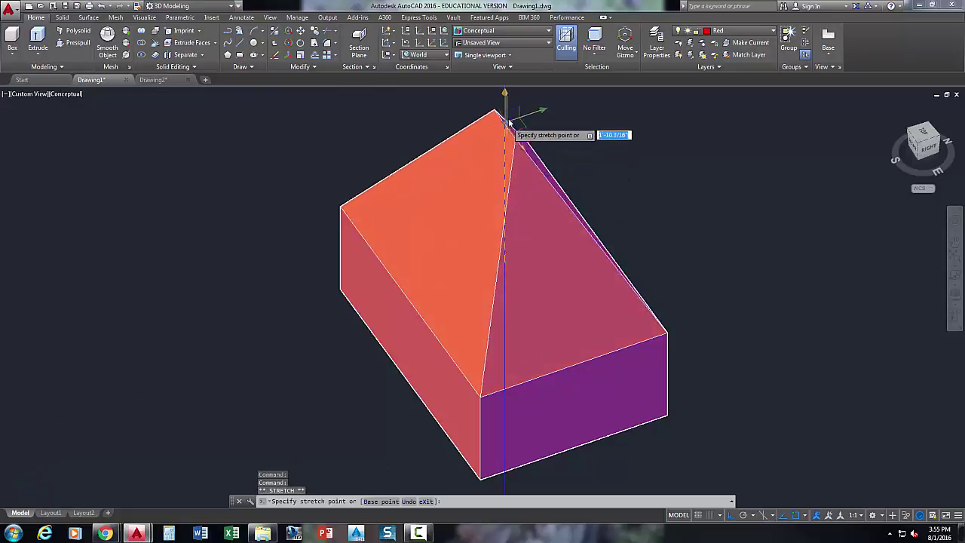
key("Escape")
key("Escape")
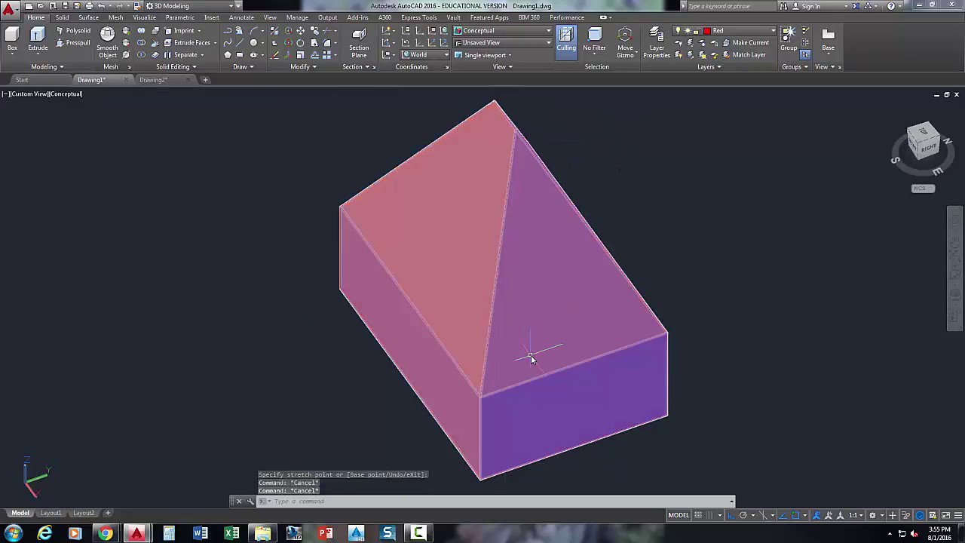
middle_click_drag(530, 358, 361, 439, "shift")
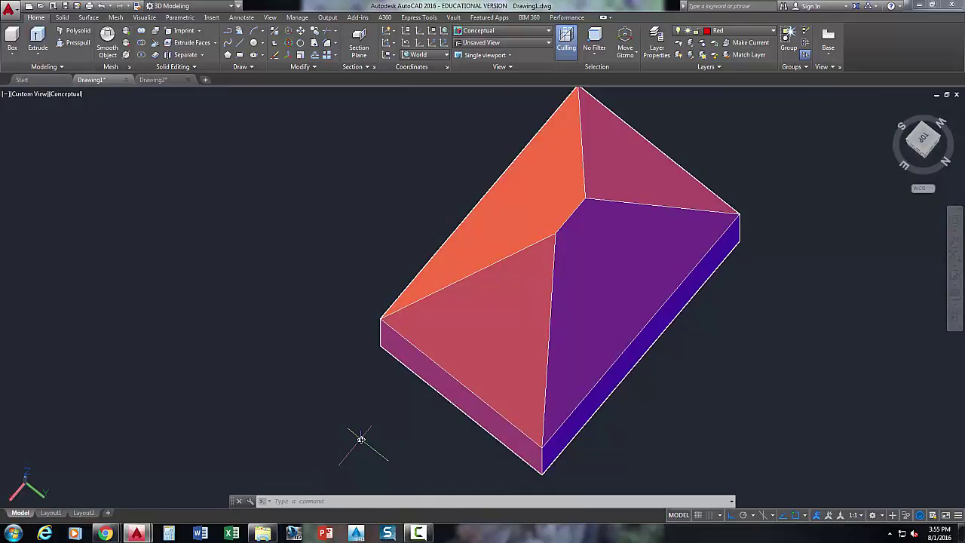
middle_click_drag(366, 394, 499, 315, "shift")
scroll(426, 308, "down", 2)
middle_click_drag(411, 317, 413, 405)
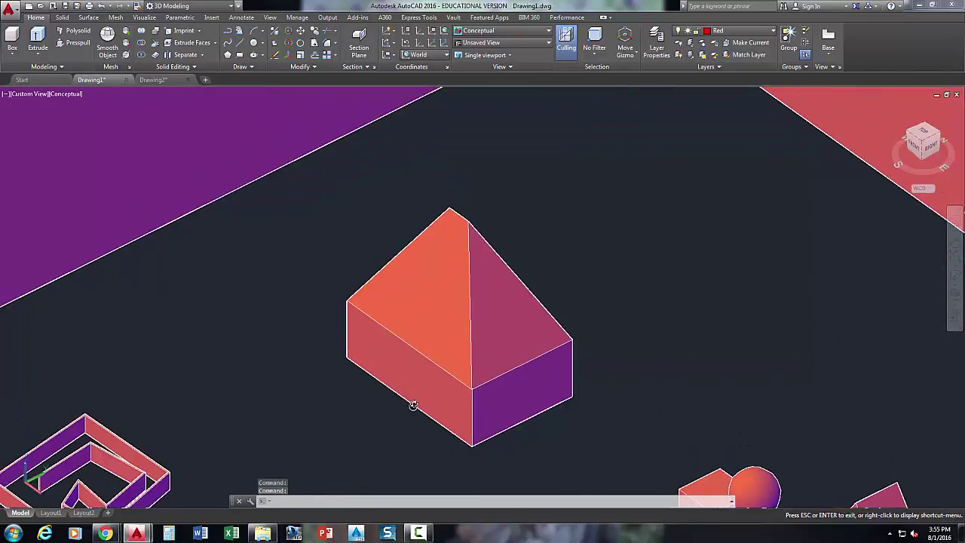
Presspull the triangular end slope of the roof outward, and pull out the side face of the resulting extension.
left_click(76, 45)
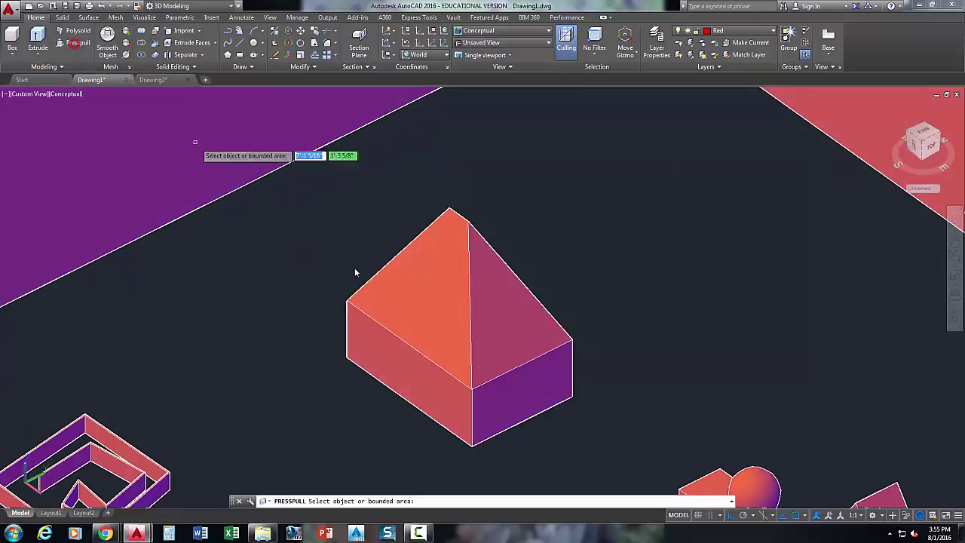
left_click(511, 332)
left_click(548, 303)
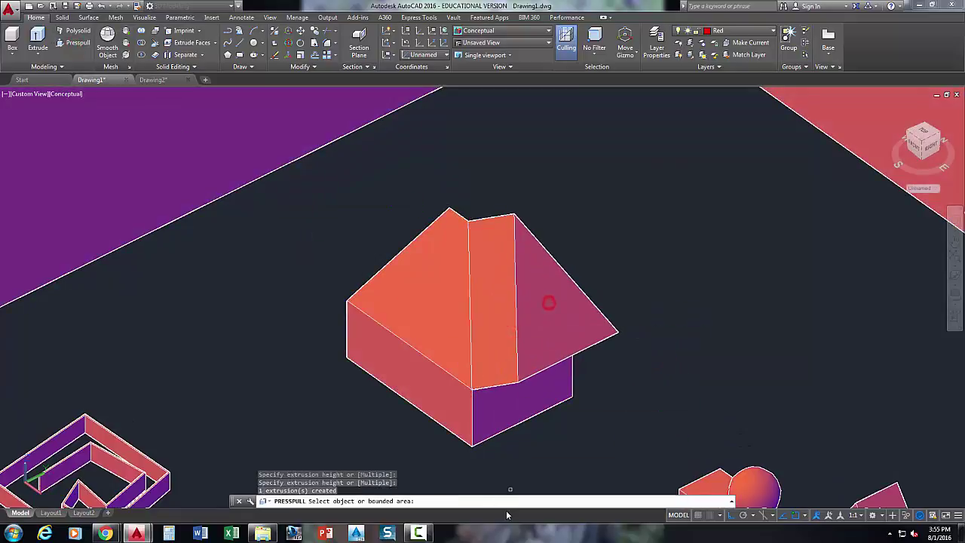
left_click(486, 324)
left_click(454, 336)
key("Escape")
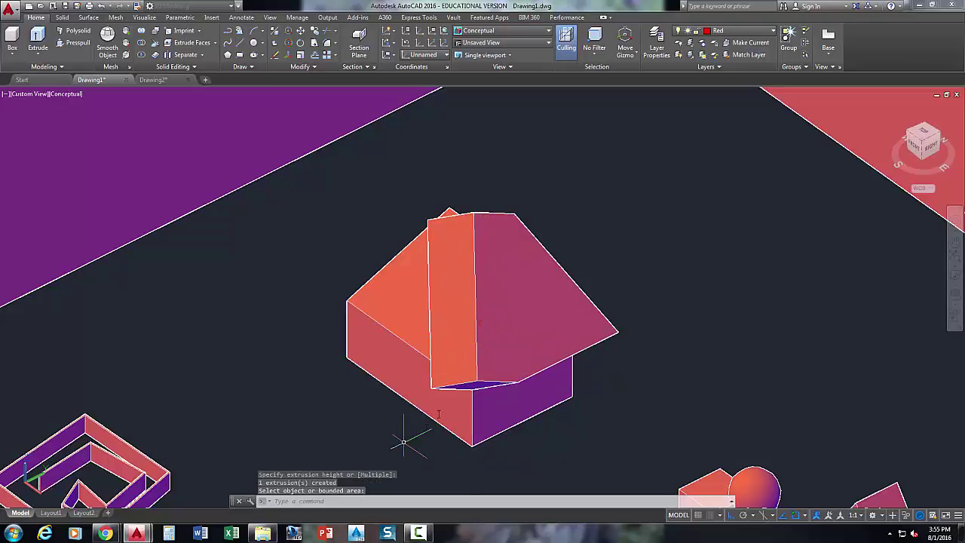
key("Escape")
Undo the Presspull extrusions on the hip roof solid.
scroll(520, 399, "down", 2)
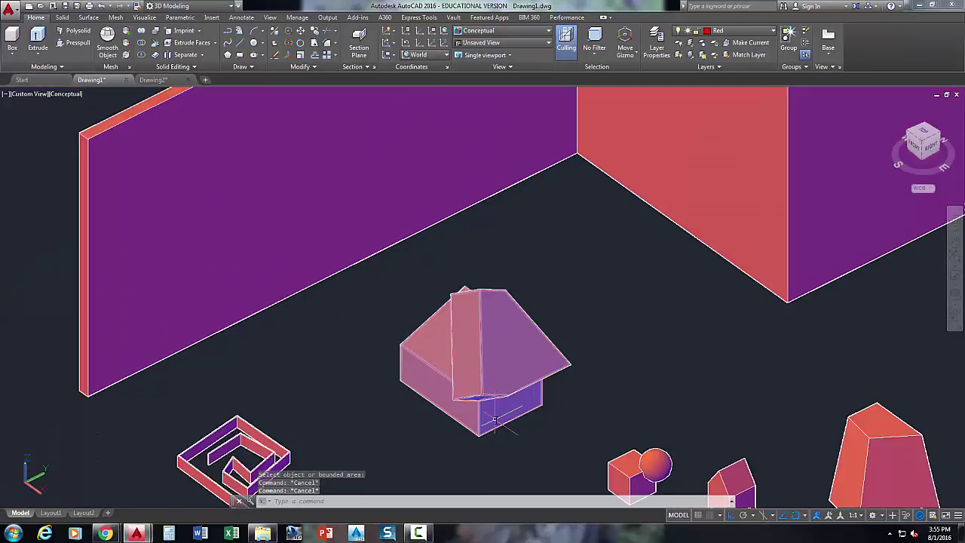
key("Escape")
middle_click_drag(573, 418, 550, 352)
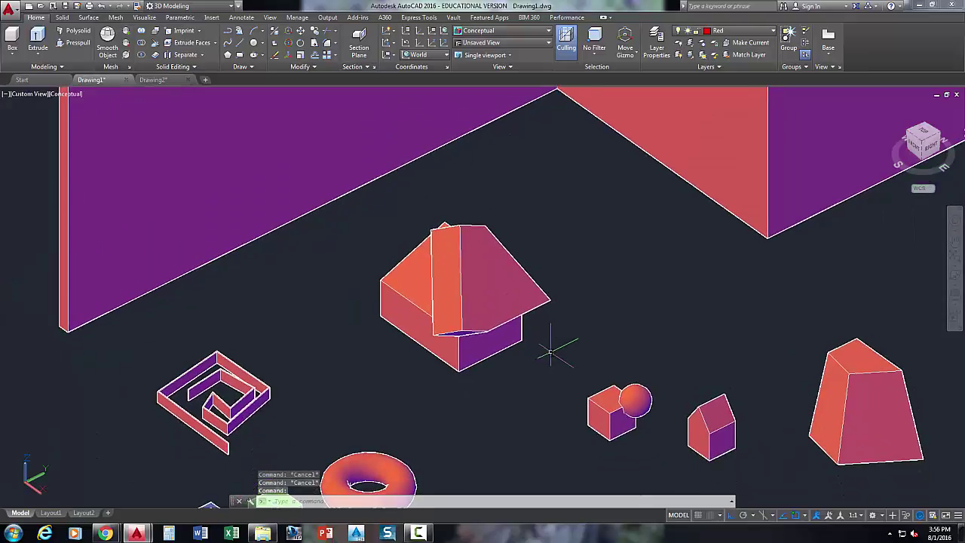
scroll(550, 352, "up", 2)
type("u")
key("Return")
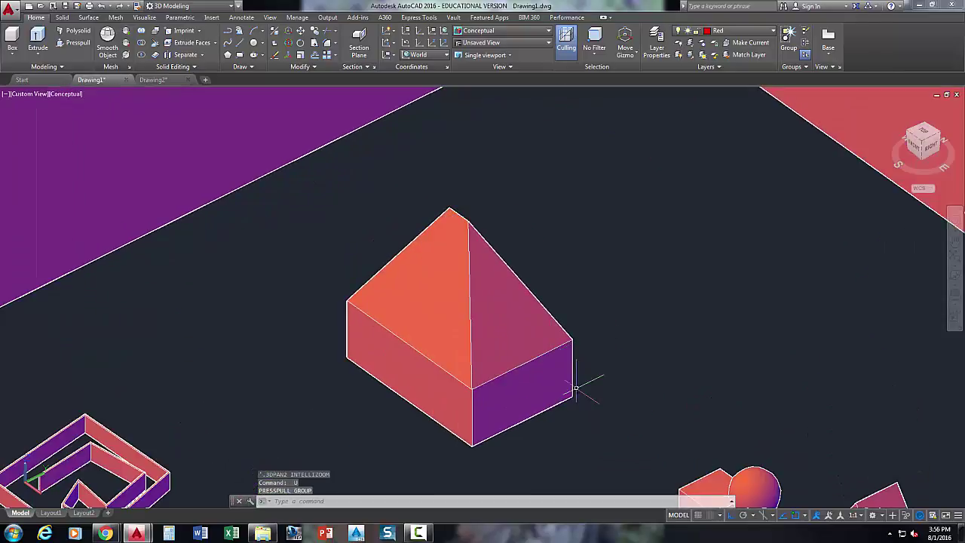
middle_click_drag(577, 382, 550, 369)
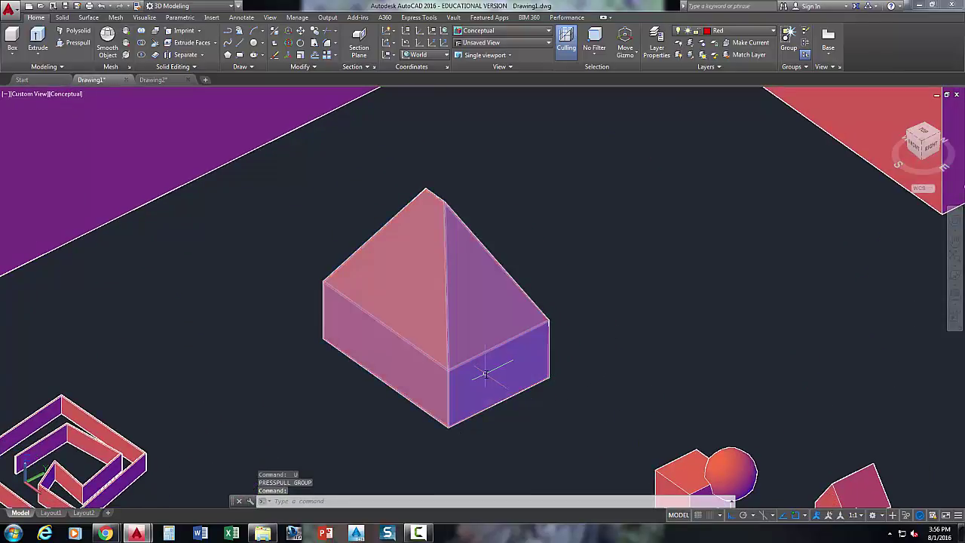
left_click(67, 45)
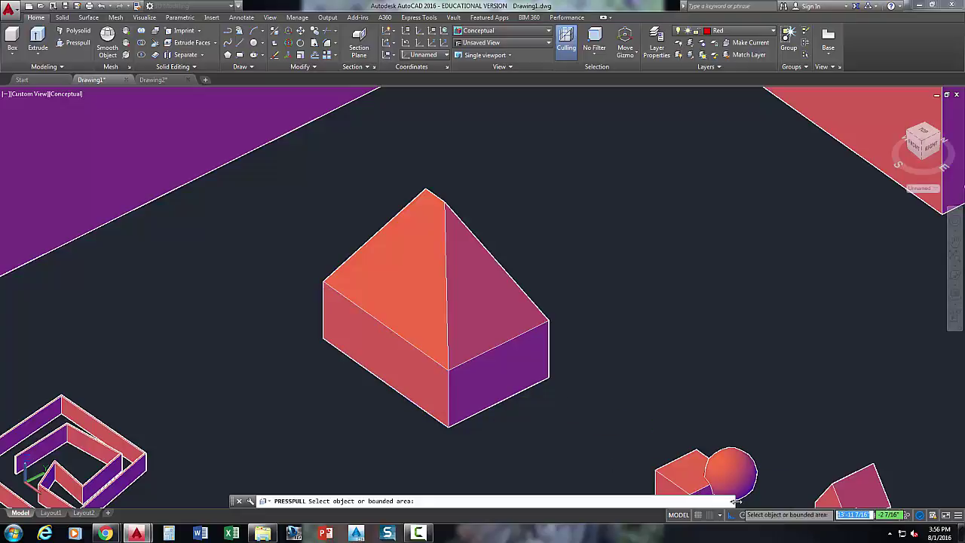
key("Escape")
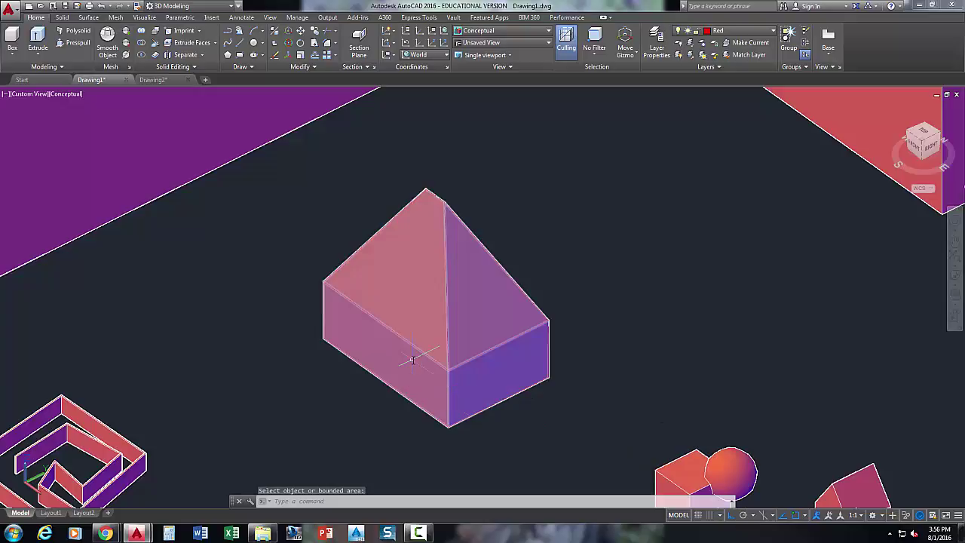
Draw a circle with a radius of about 5 1/4" flat on the ground beside the long front wall of the hip roof solid.
key("Return")
left_click(276, 396)
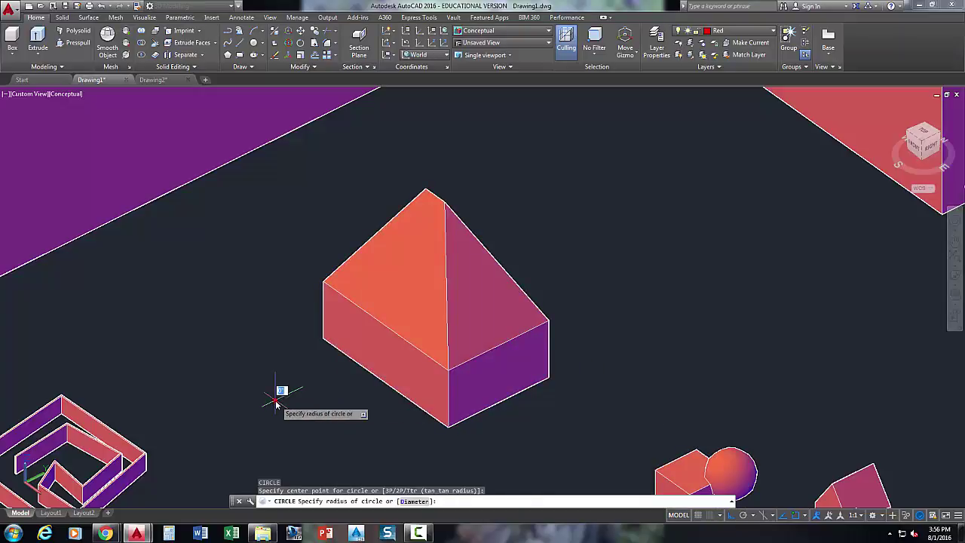
left_click(303, 407)
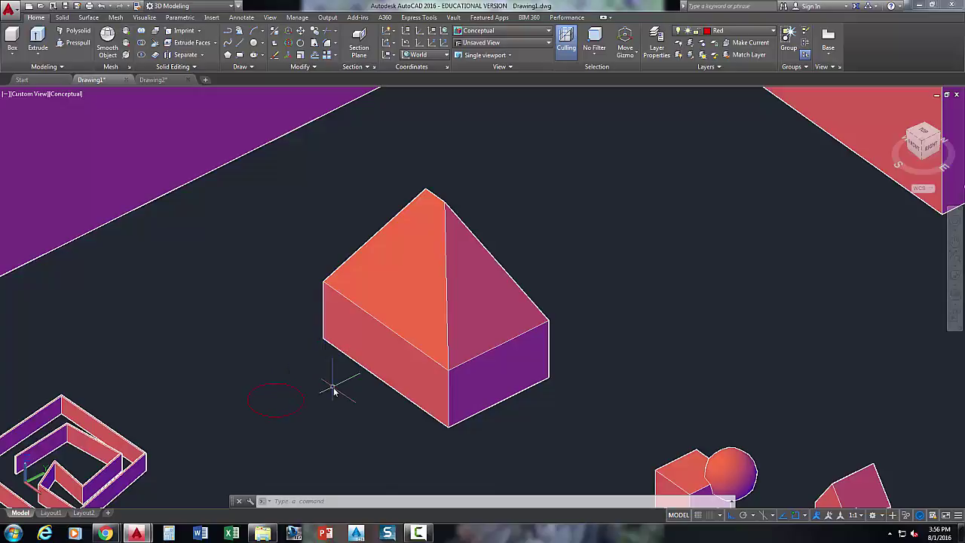
Draw circles on the hip roof solid's walls, radius about 2 15/16" on the long front wall and 2 9/16" on the end wall.
type("c")
key("Return")
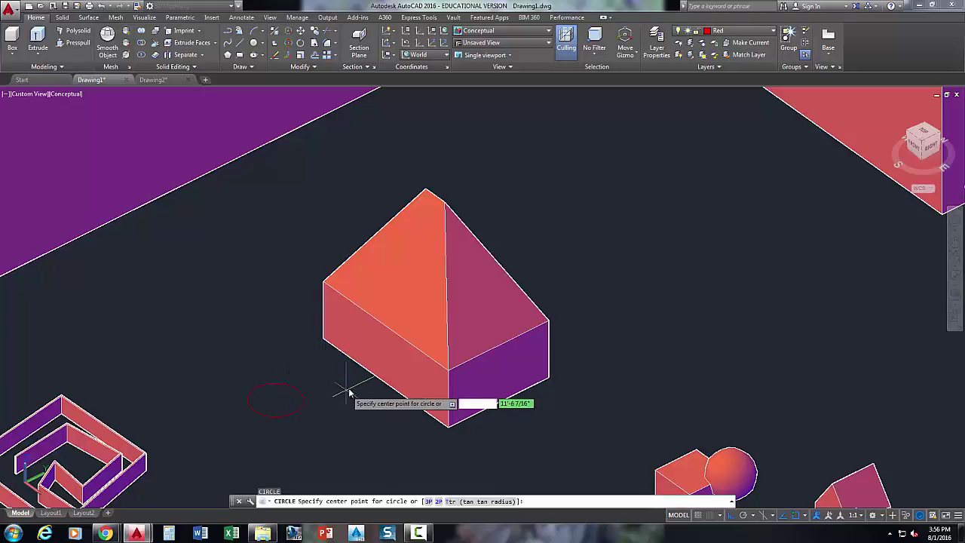
left_click(385, 352)
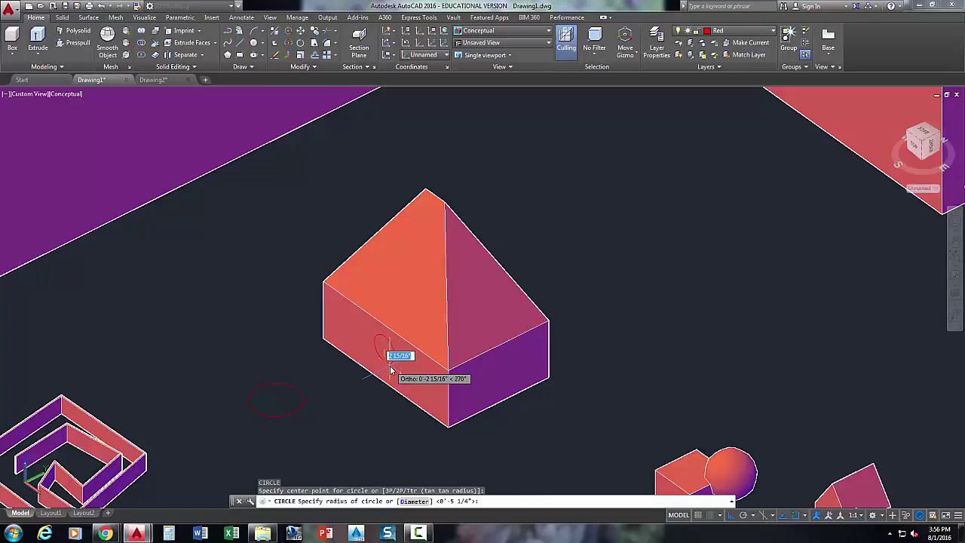
left_click(390, 369)
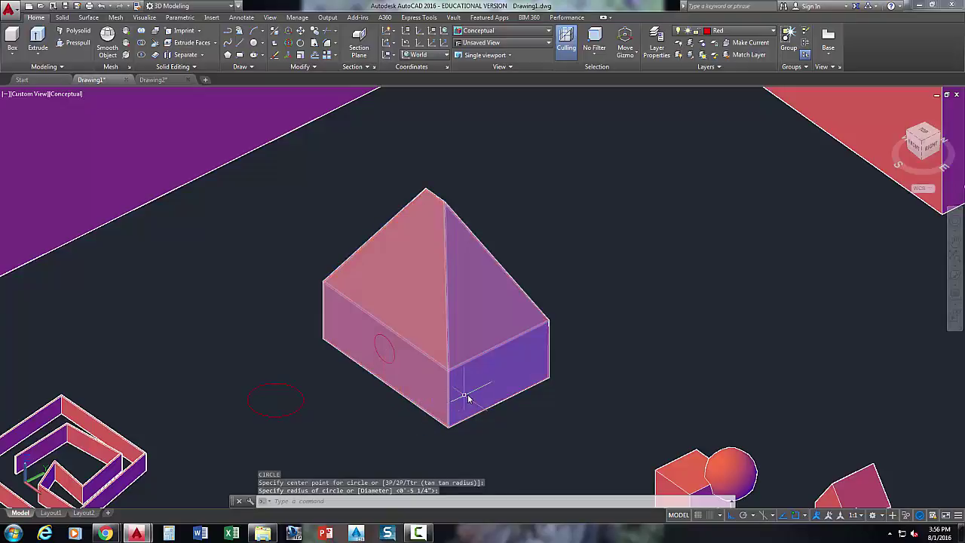
key("Return")
left_click(499, 378)
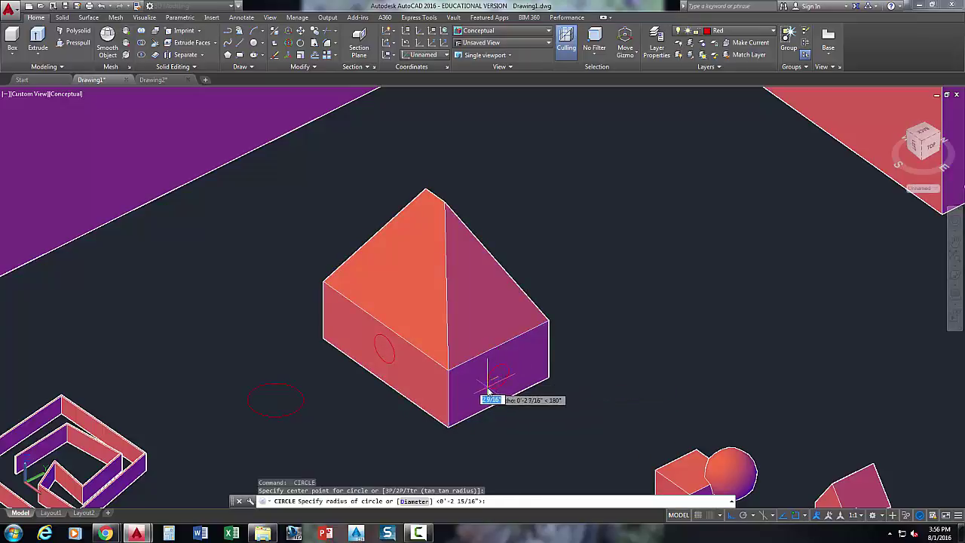
left_click(489, 389)
Draw a circle with a radius of about 2 15/16" on the triangular end slope and a smaller circle on the long front roof slope.
key("Return")
left_click(472, 304)
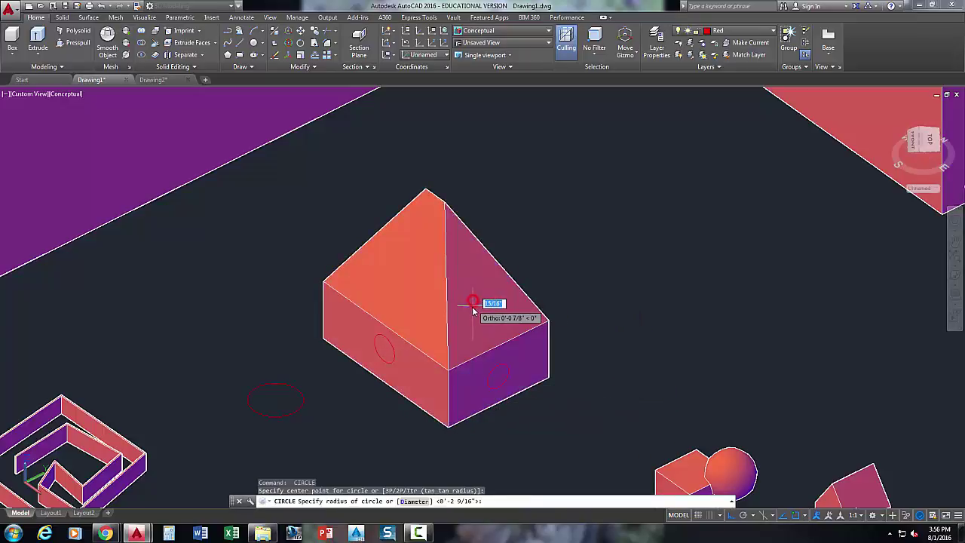
left_click(476, 309)
key("Return")
left_click(399, 275)
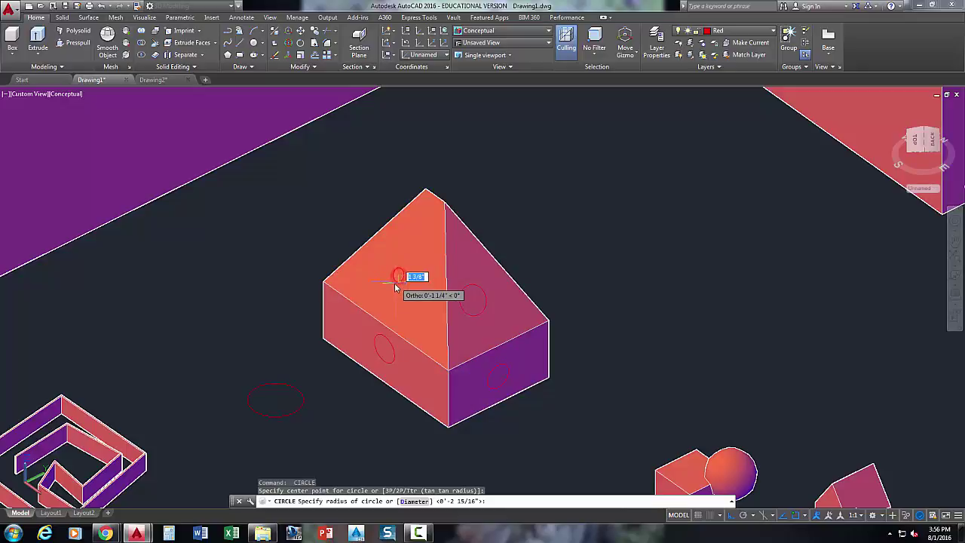
left_click(395, 285)
middle_click_drag(578, 337, 564, 329)
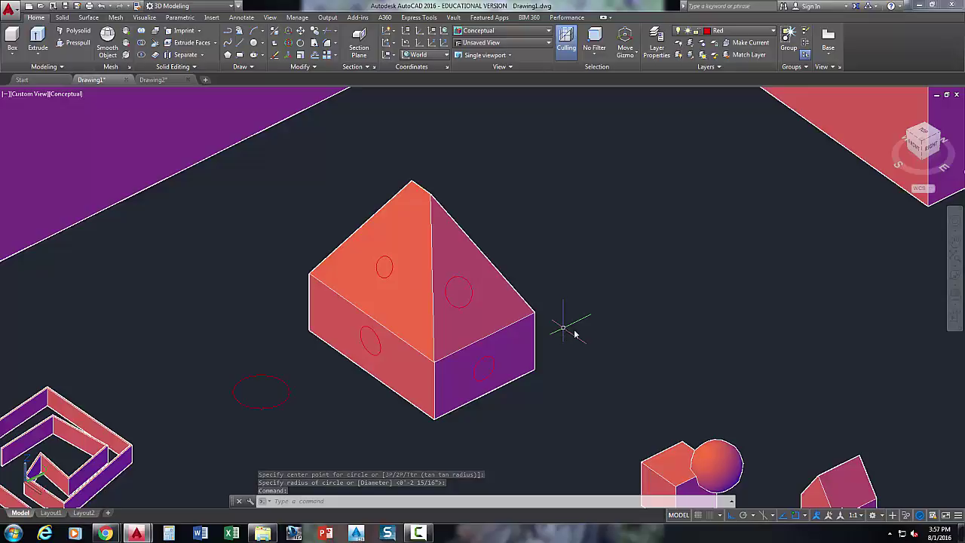
Add the Dynamic Input and Dynamic UCS toggles to the status bar.
left_click(960, 517)
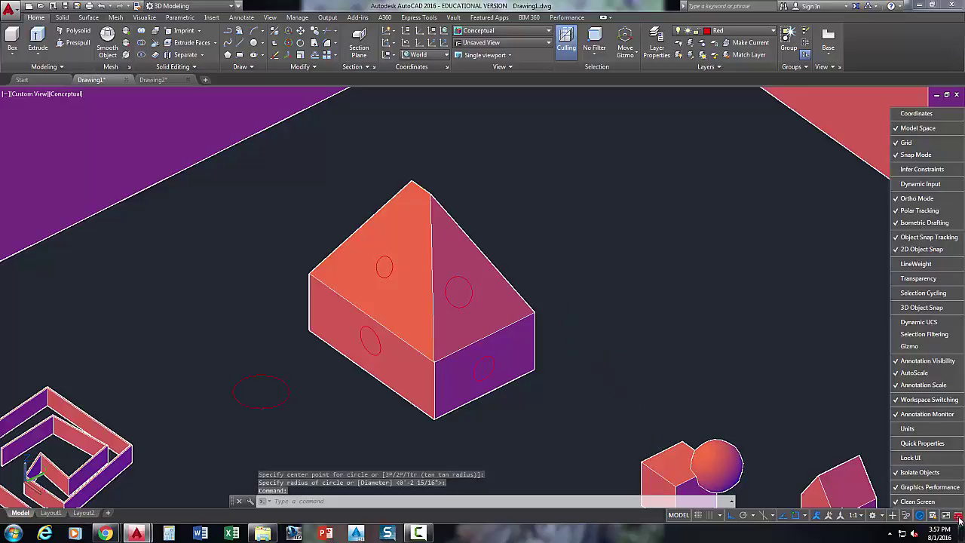
left_click(920, 185)
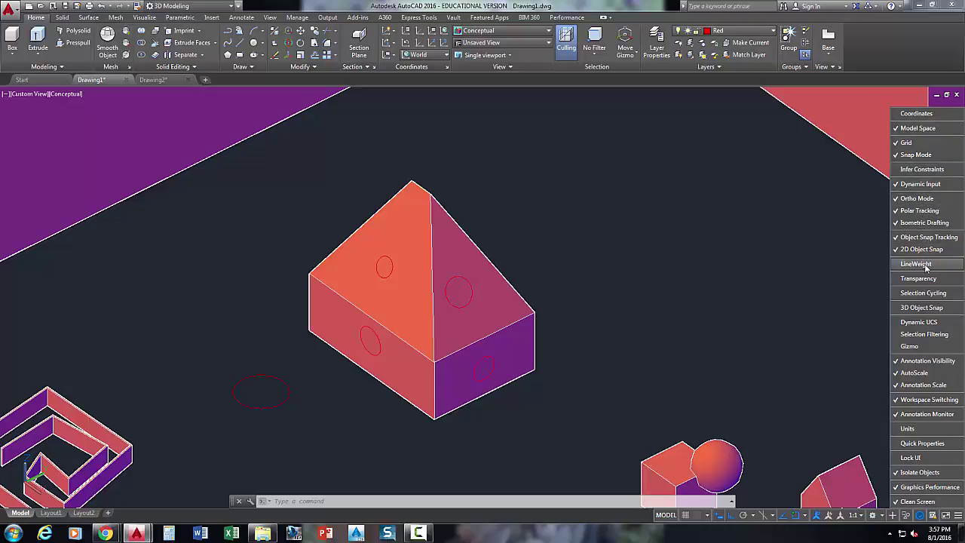
left_click(919, 322)
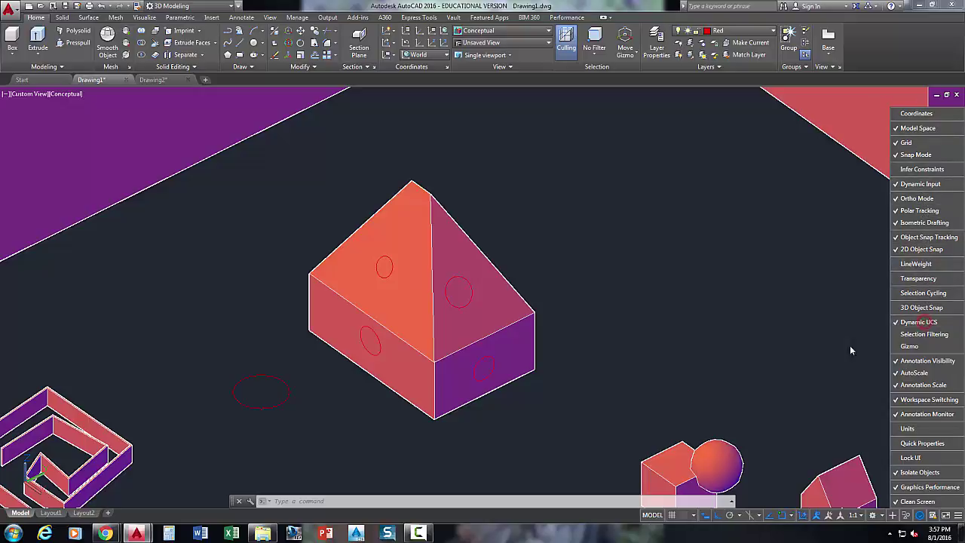
left_click(754, 362)
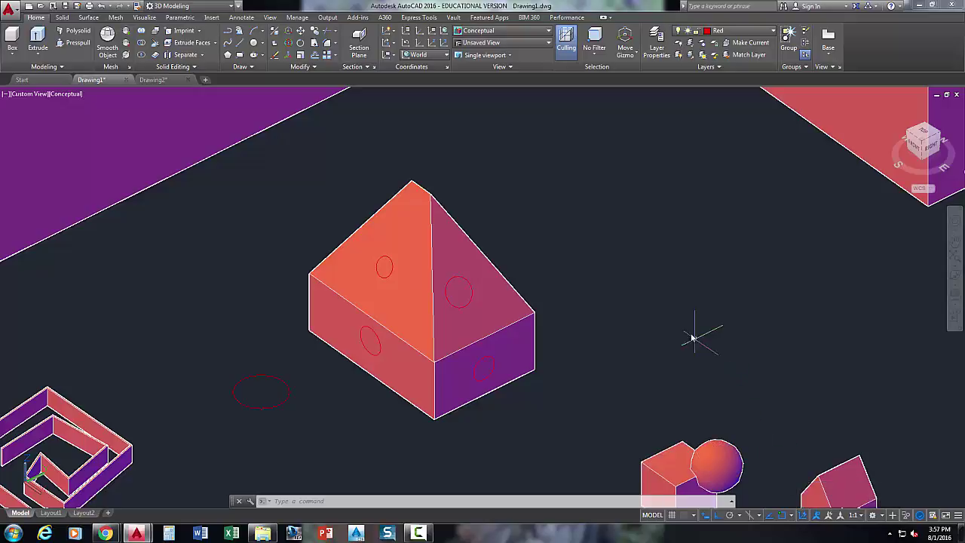
Draw a solid box on the open ground beside the spiral polysolid wall.
scroll(595, 315, "down", 3)
middle_click_drag(549, 287, 533, 291)
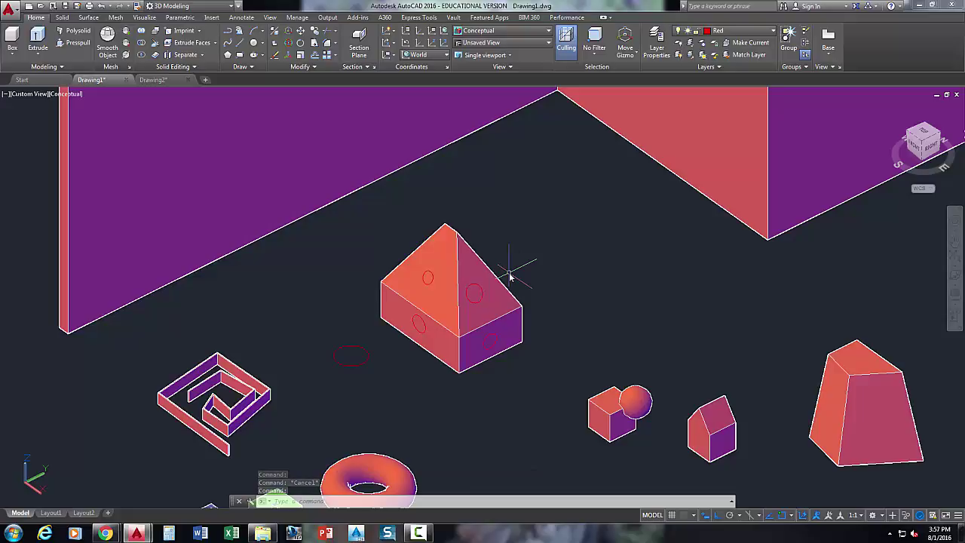
middle_click_drag(318, 226, 452, 181)
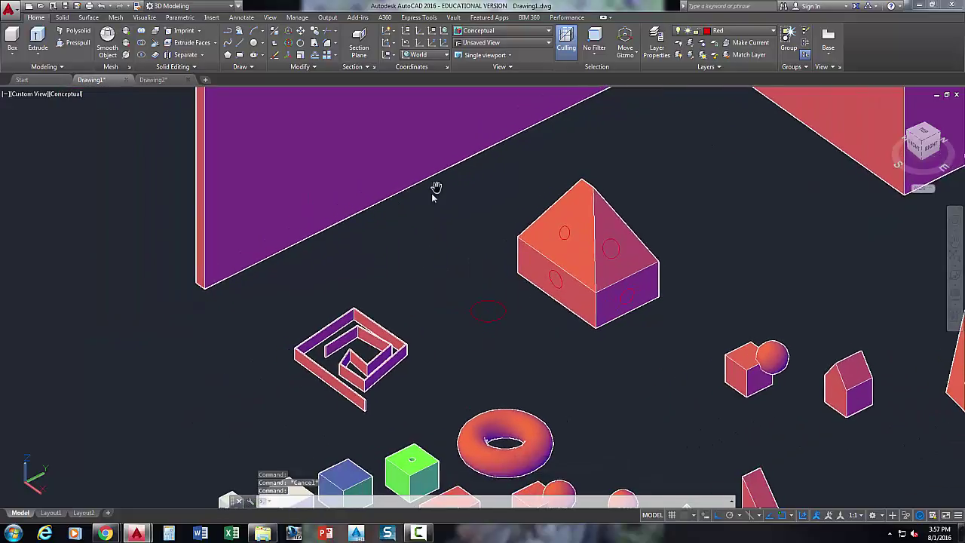
left_click(12, 36)
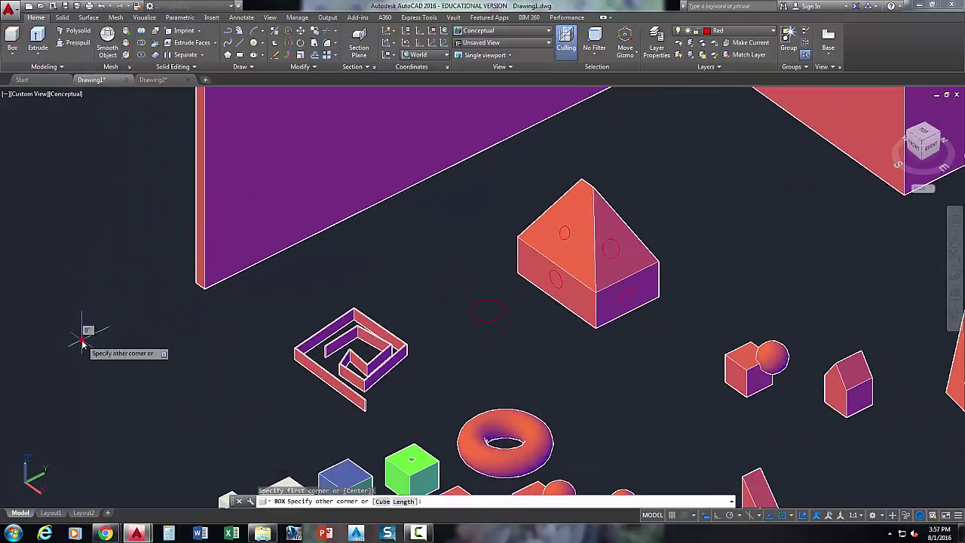
left_click(83, 339)
left_click(193, 368)
left_click(129, 332)
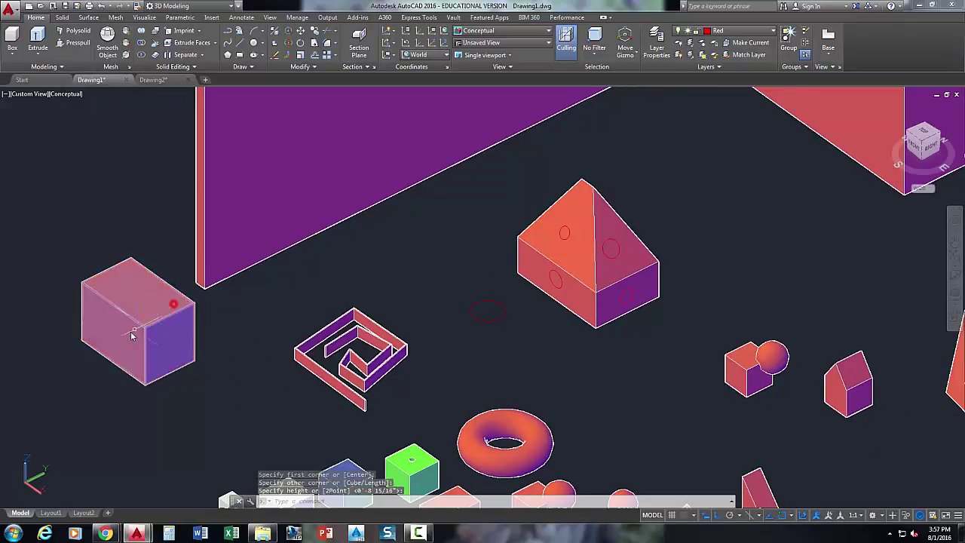
Slice the box with the 3points option through both long top edges' midpoints and the near bottom corner, keeping the rear part.
scroll(105, 337, "up", 4)
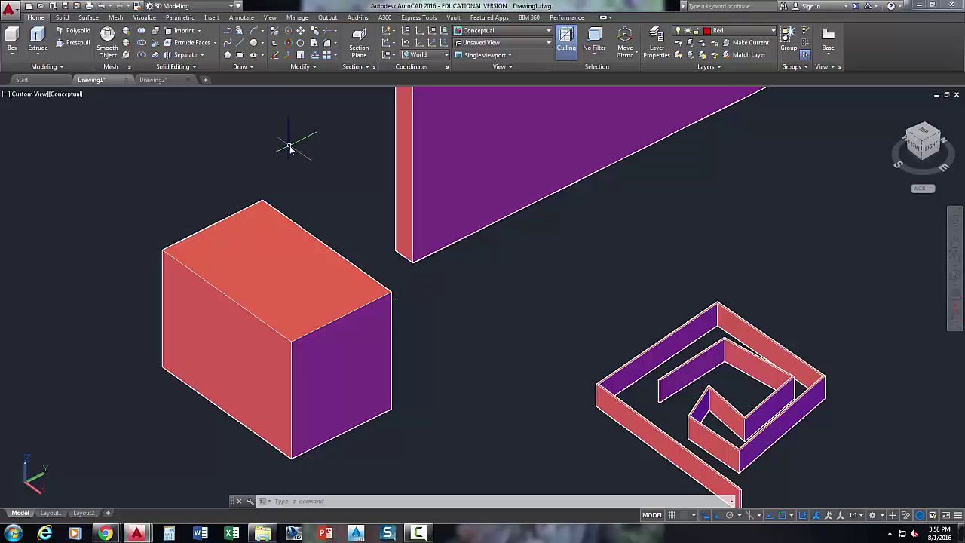
key("Escape")
key("Escape")
middle_click_drag(216, 156, 233, 156)
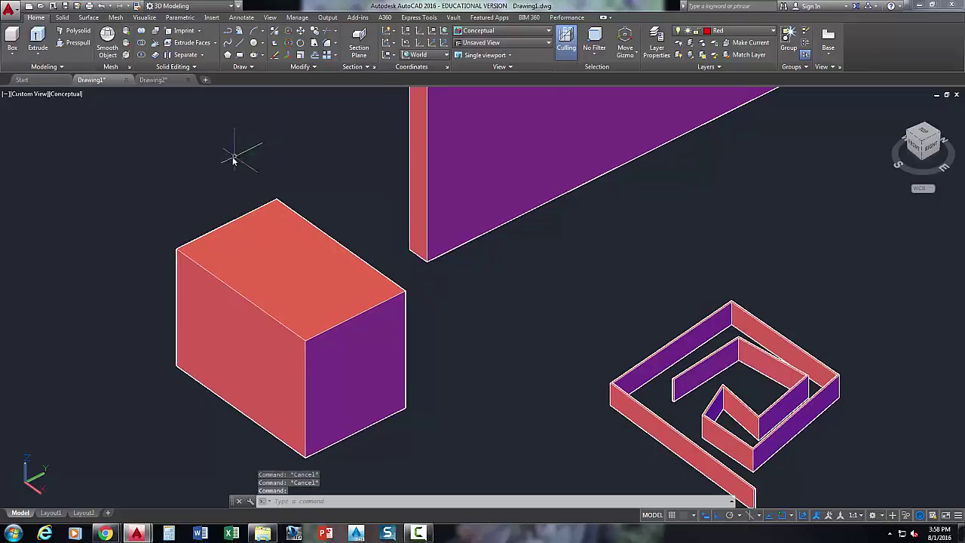
left_click(154, 43)
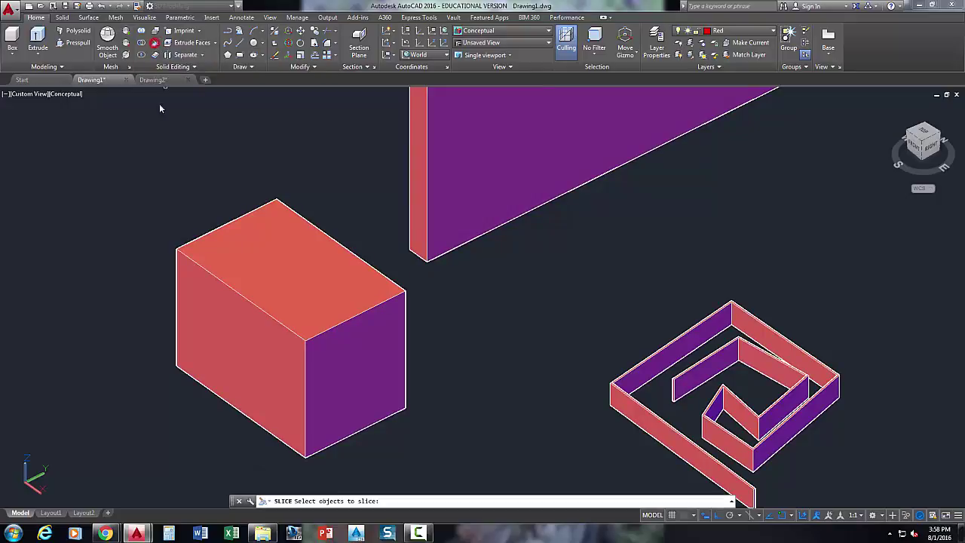
left_click(209, 249)
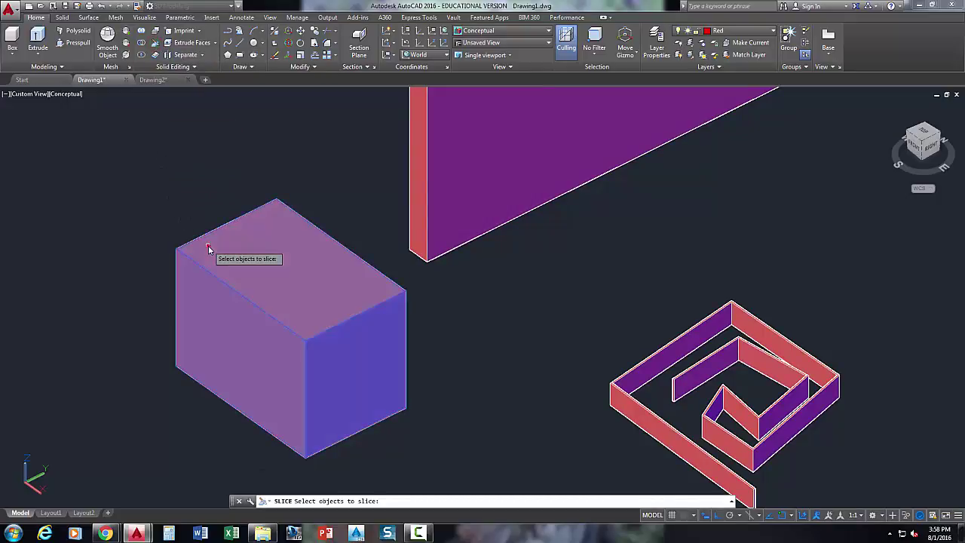
key("Return")
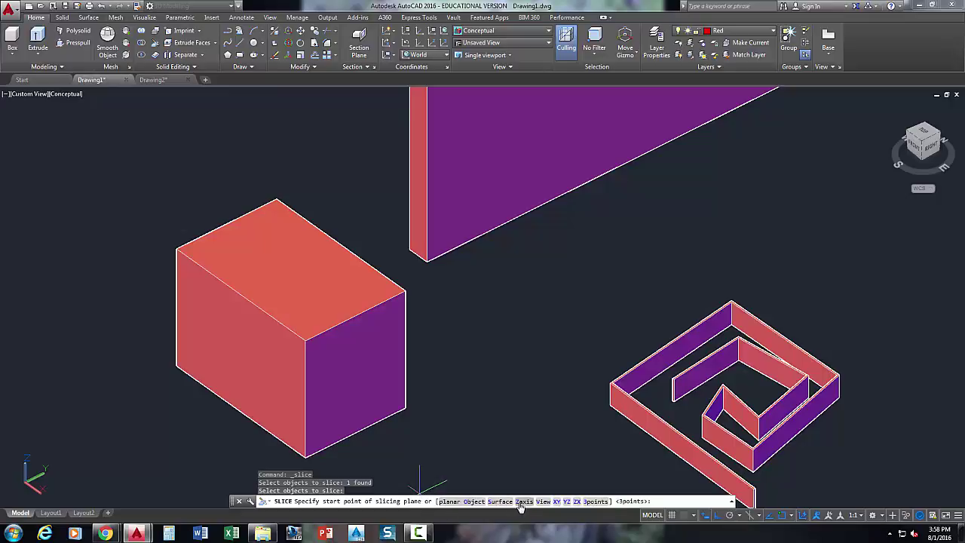
left_click(595, 502)
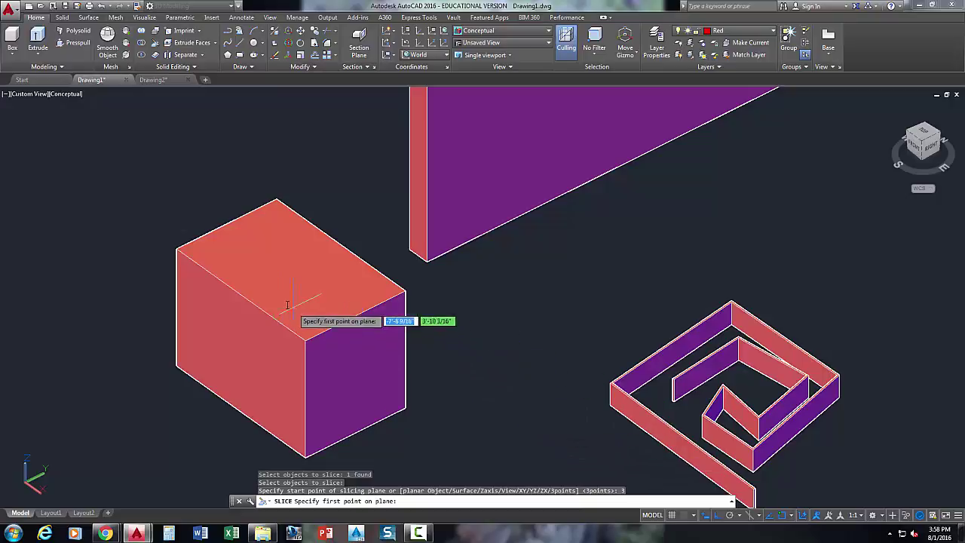
left_click(240, 295)
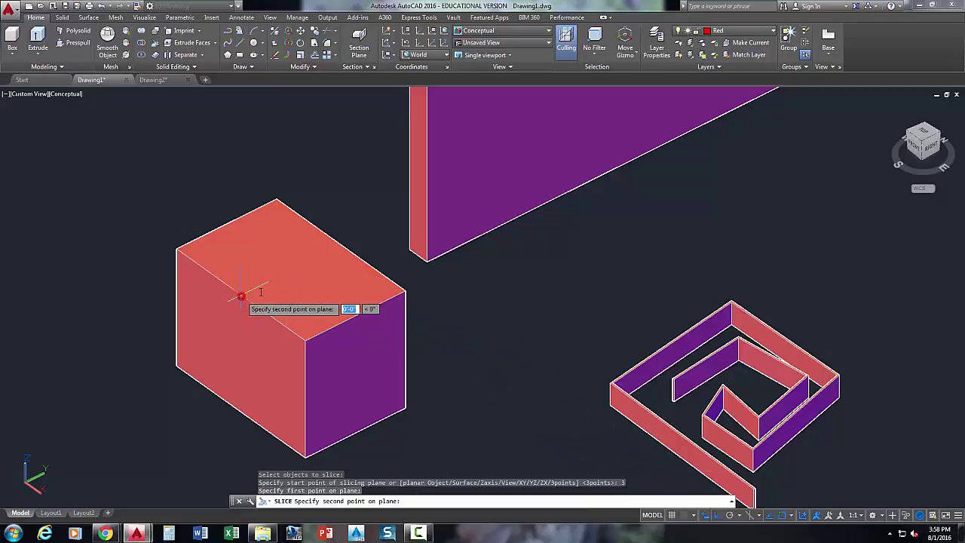
left_click(339, 246)
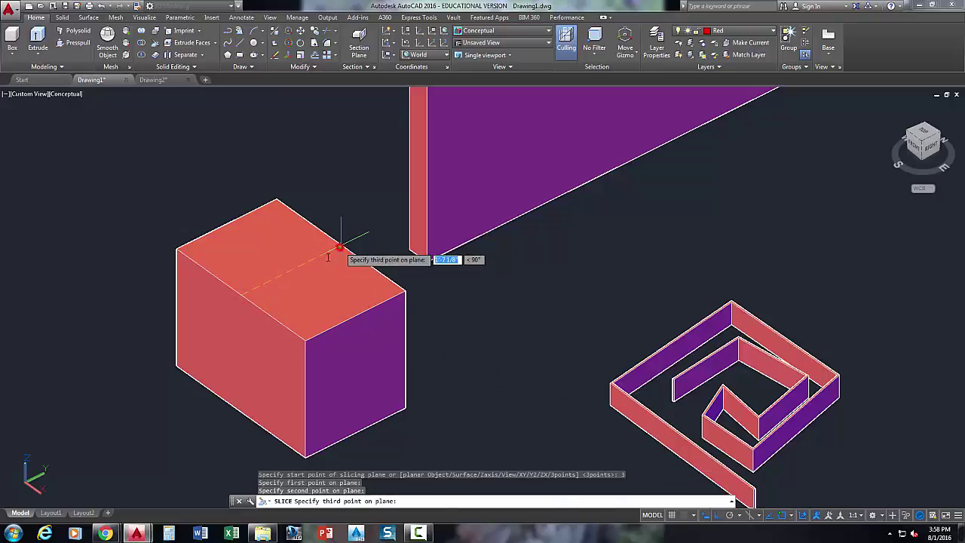
left_click(305, 454)
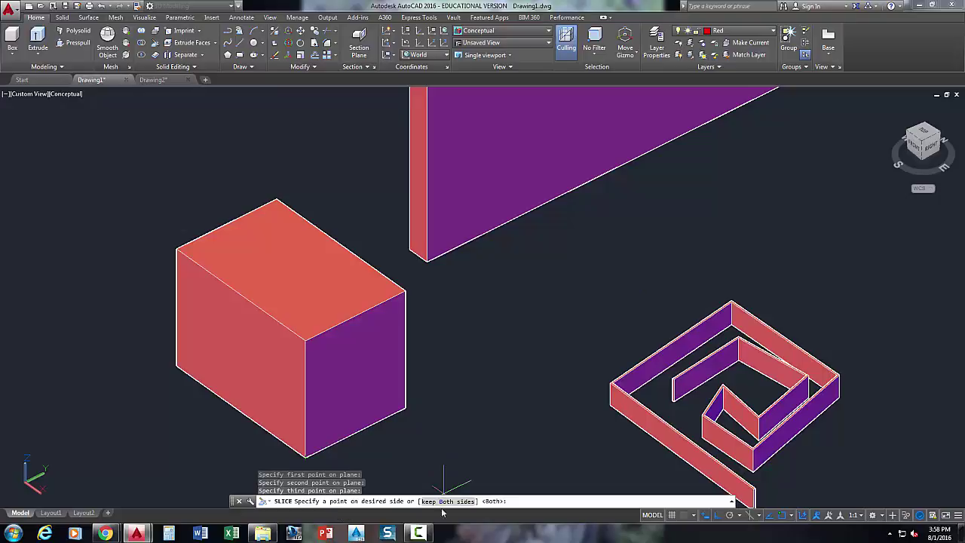
left_click(175, 367)
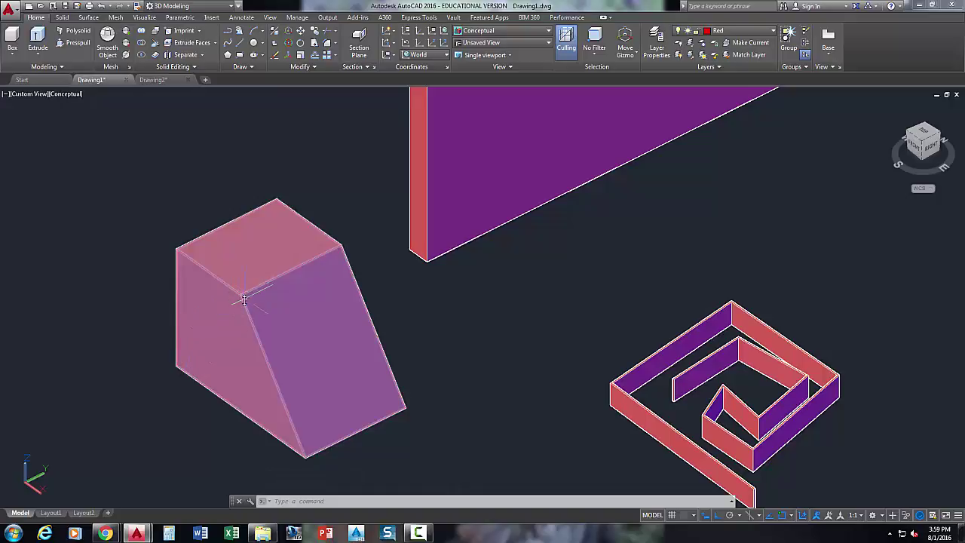
Undo the sloped three-point slice of the box.
mouse_move(226, 294)
type("u")
key("Return")
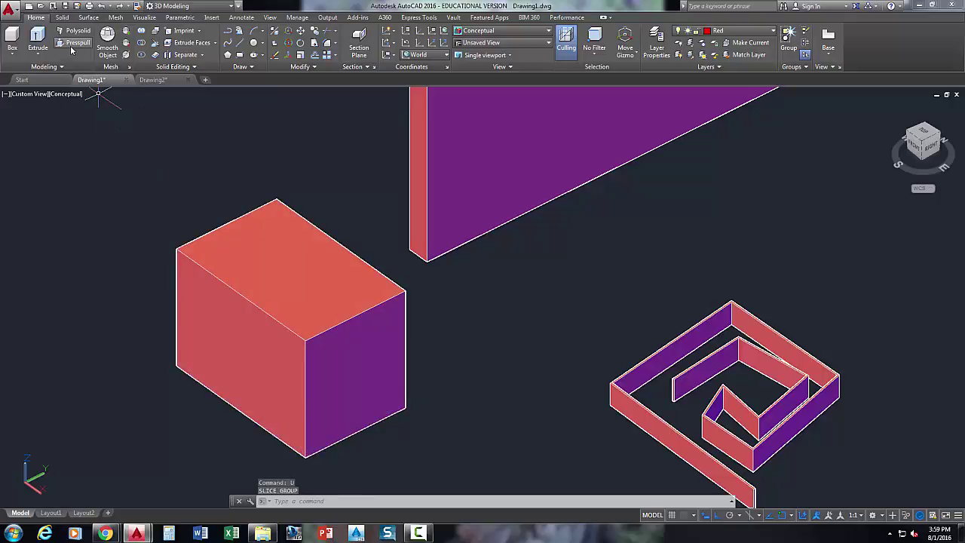
Slice the box vertically through the midpoints of its two long top edges, keeping the half with the near bottom corner.
left_click(157, 44)
left_click(187, 256)
key("Return")
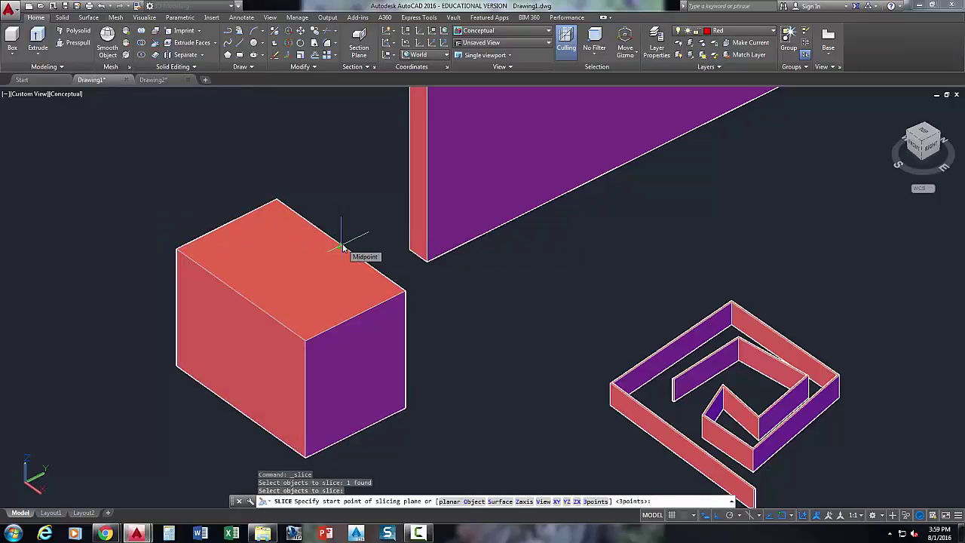
left_click(343, 247)
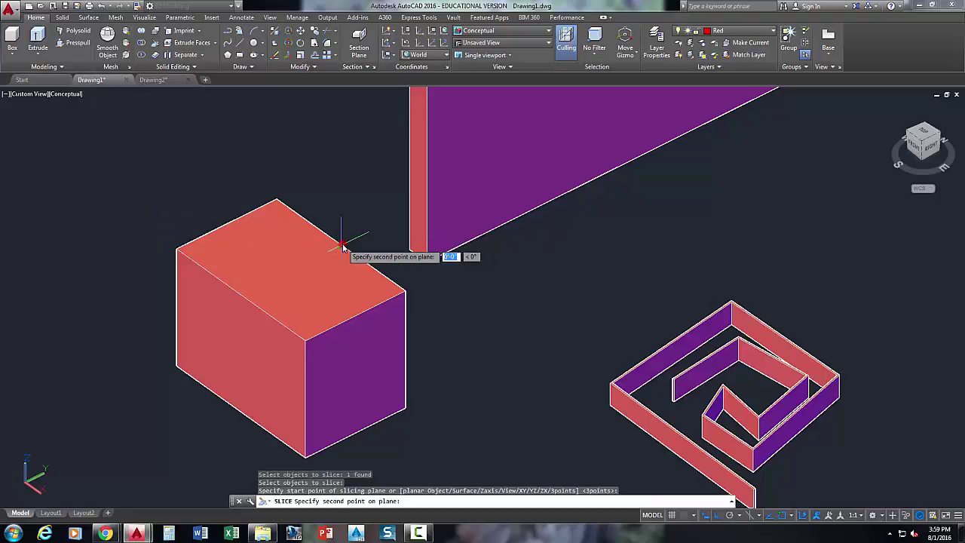
left_click(238, 297)
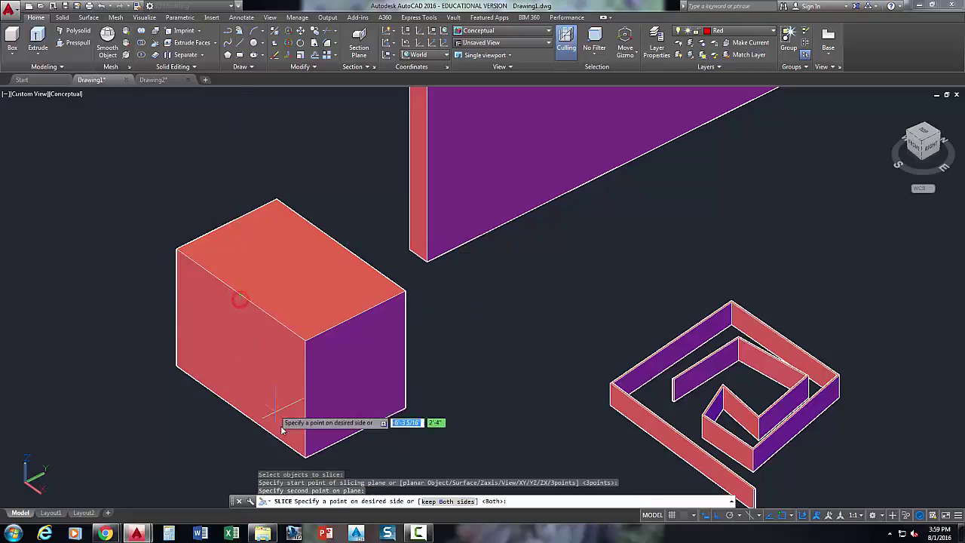
left_click(302, 456)
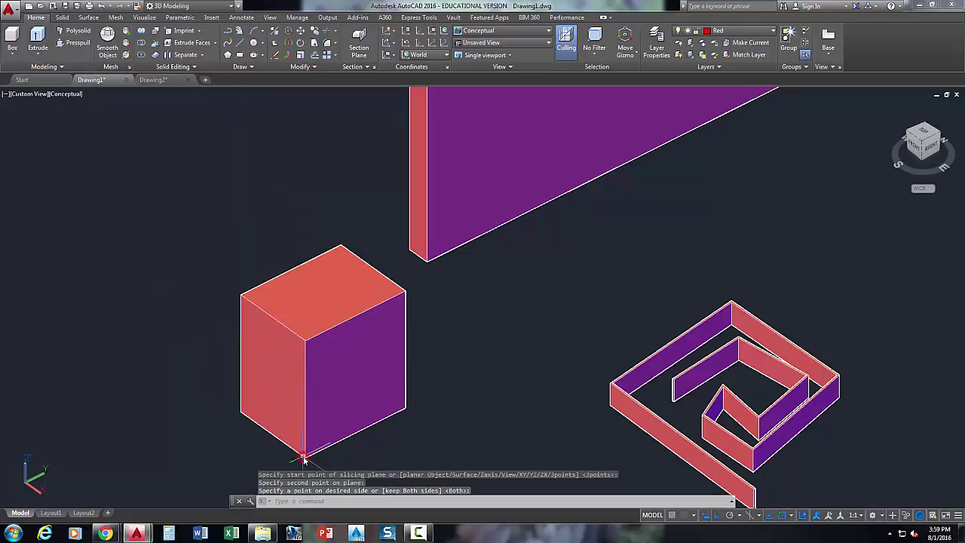
Undo the vertical two-point slice of the box.
key("Escape")
key("Escape")
key("Escape")
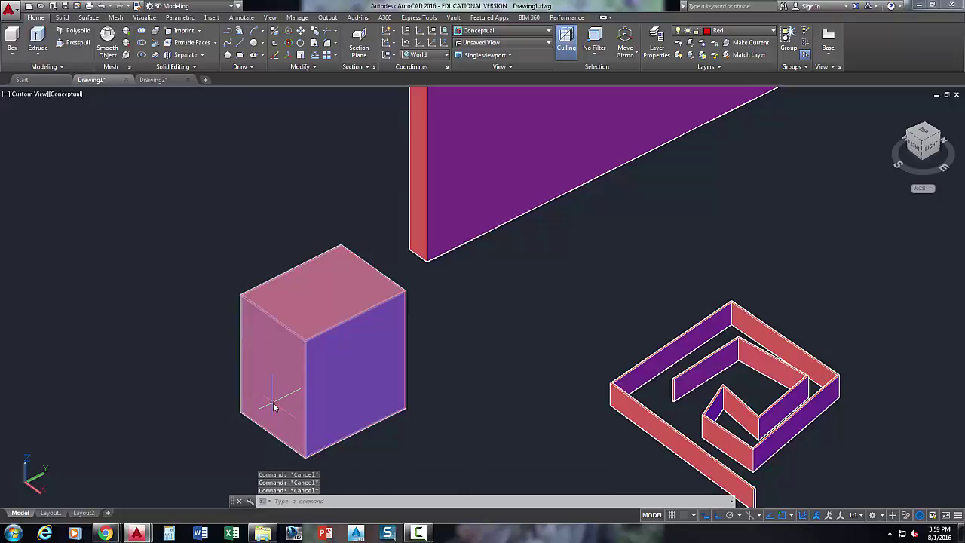
type("u")
key("Return")
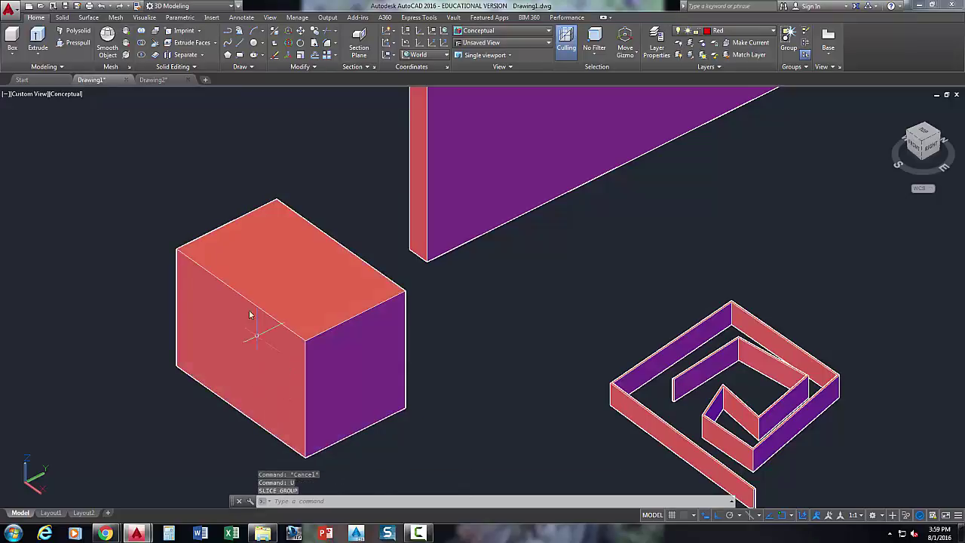
Slice the box with the 3points option through the purple end face's two bottom corners and the front long top edge's midpoint, keeping the rear part.
left_click(155, 42)
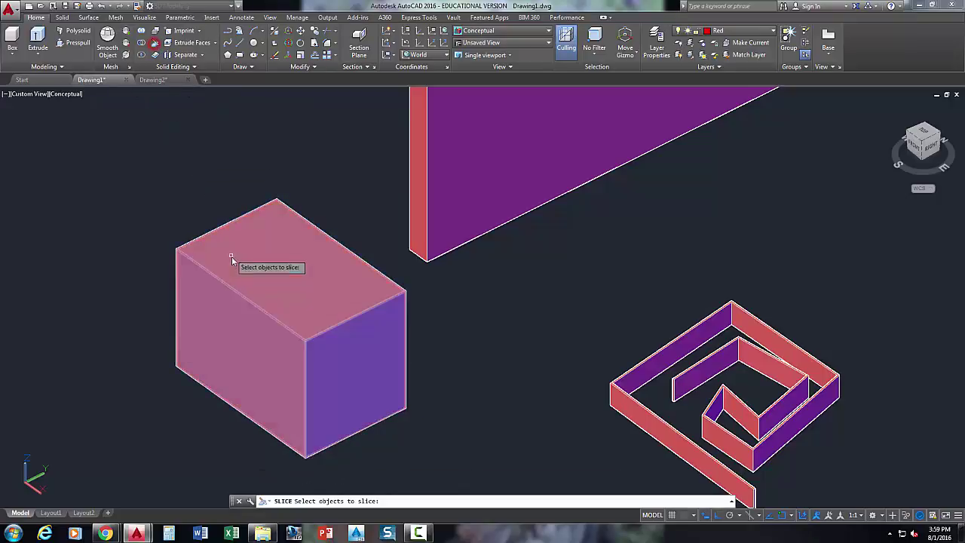
left_click(232, 259)
key("Return")
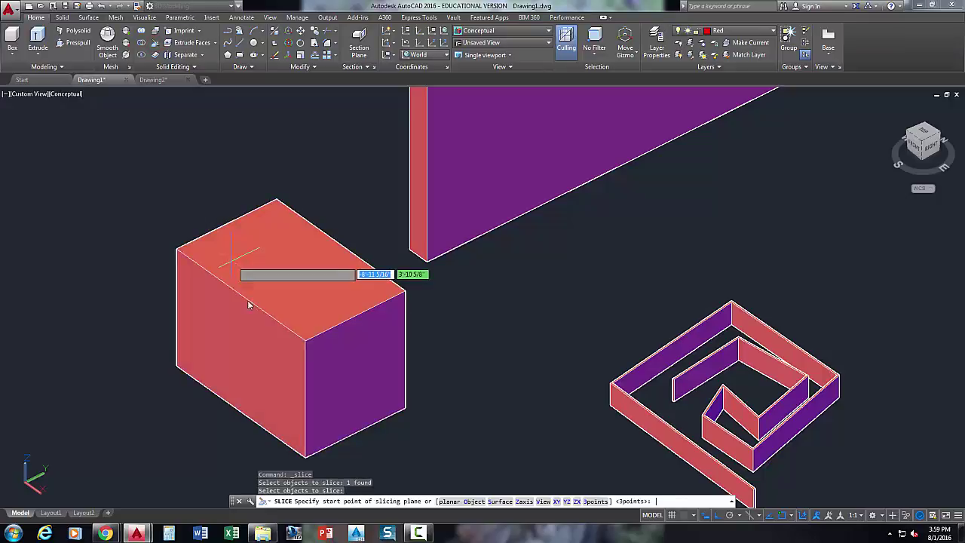
left_click(596, 501)
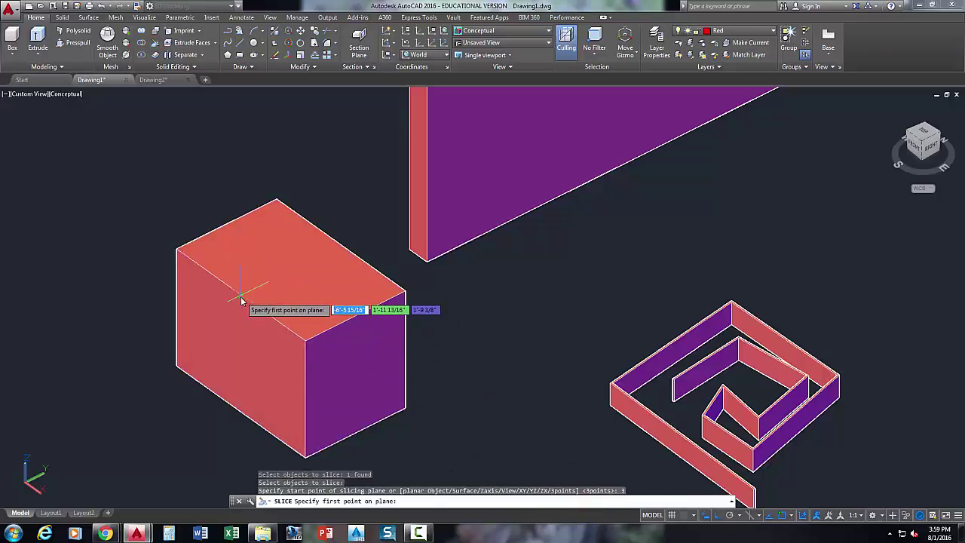
left_click(305, 455)
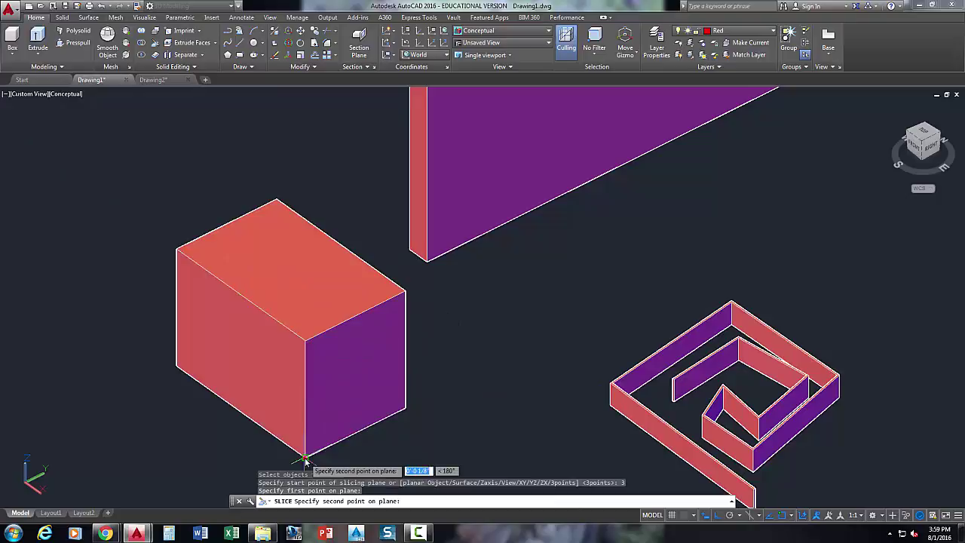
left_click(405, 410)
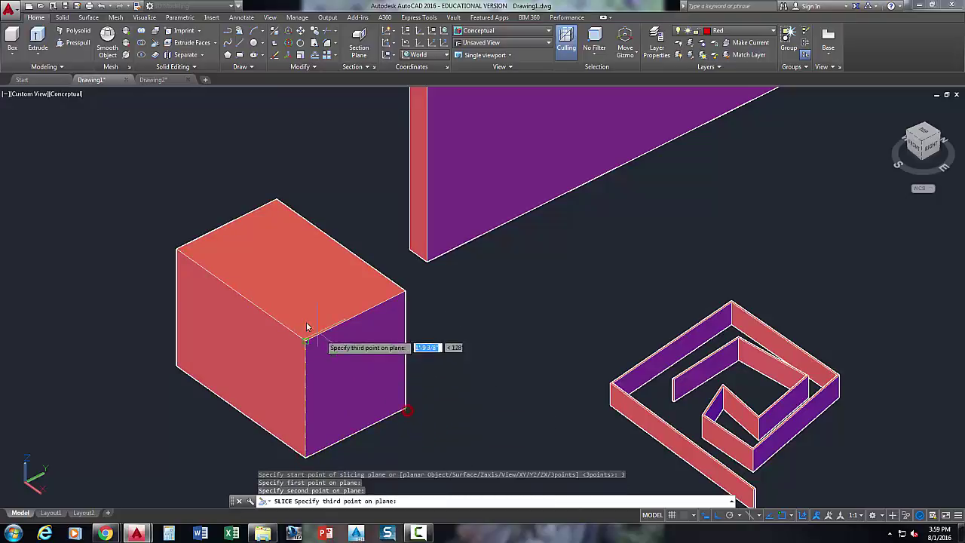
left_click(242, 300)
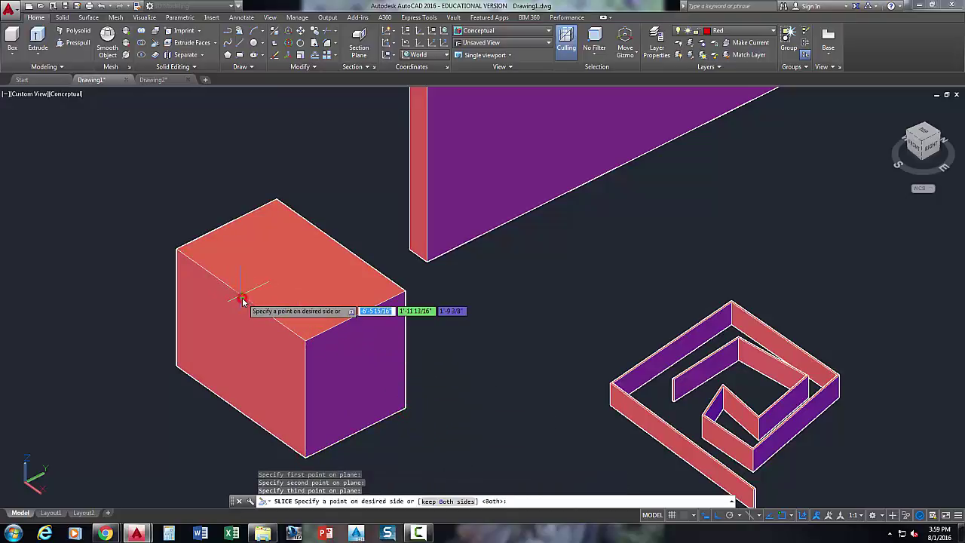
left_click(175, 363)
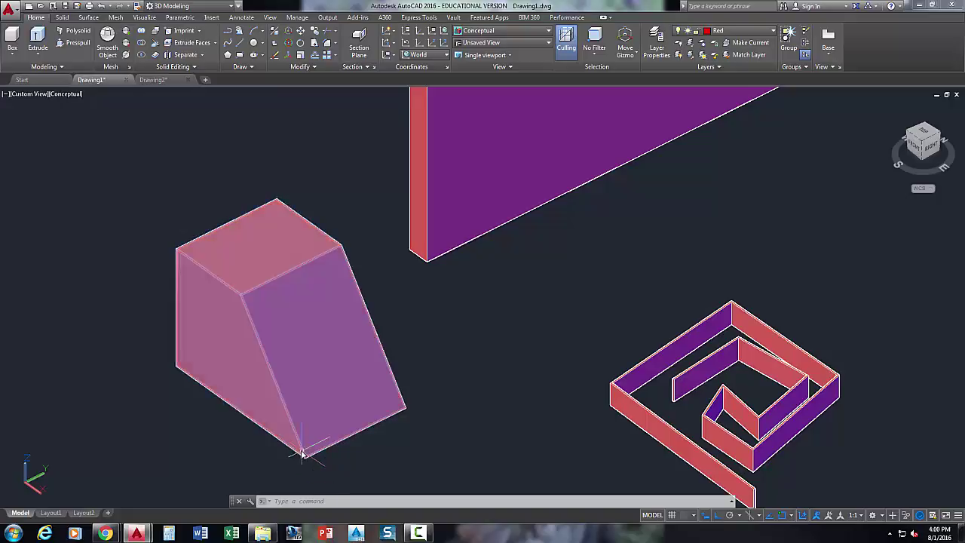
Undo the sloped slice through the box's end-face bottom corners.
scroll(305, 460, "down", 2)
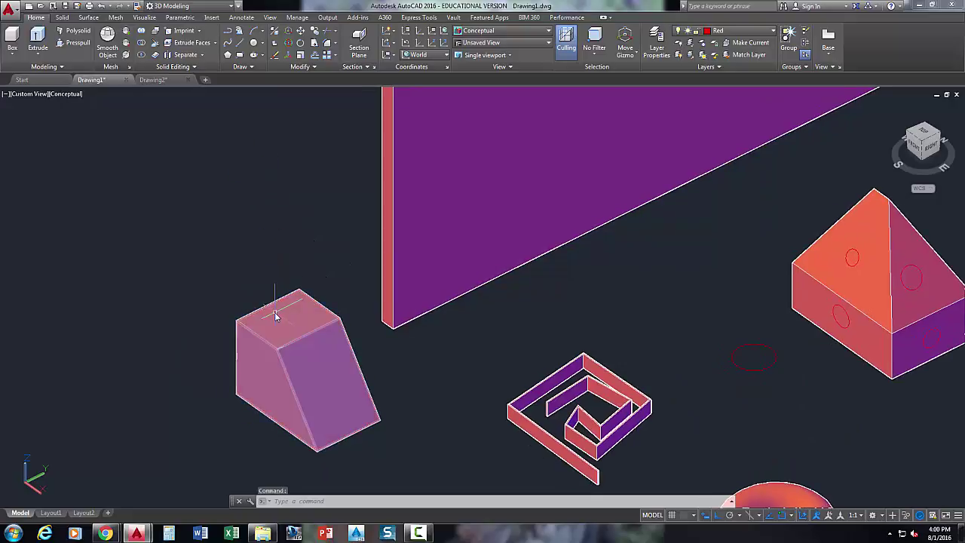
middle_click_drag(266, 281, 233, 274)
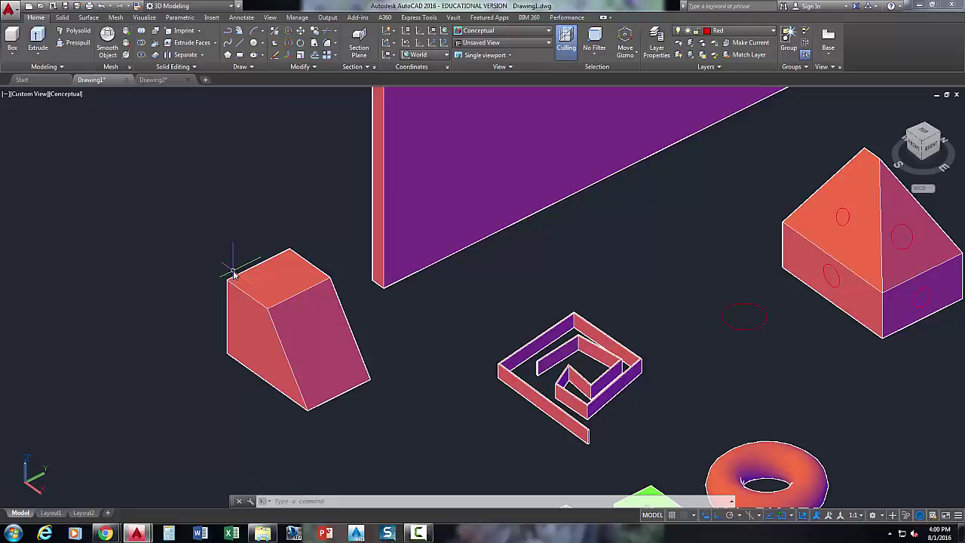
type("u")
key("Return")
type("u")
key("Return")
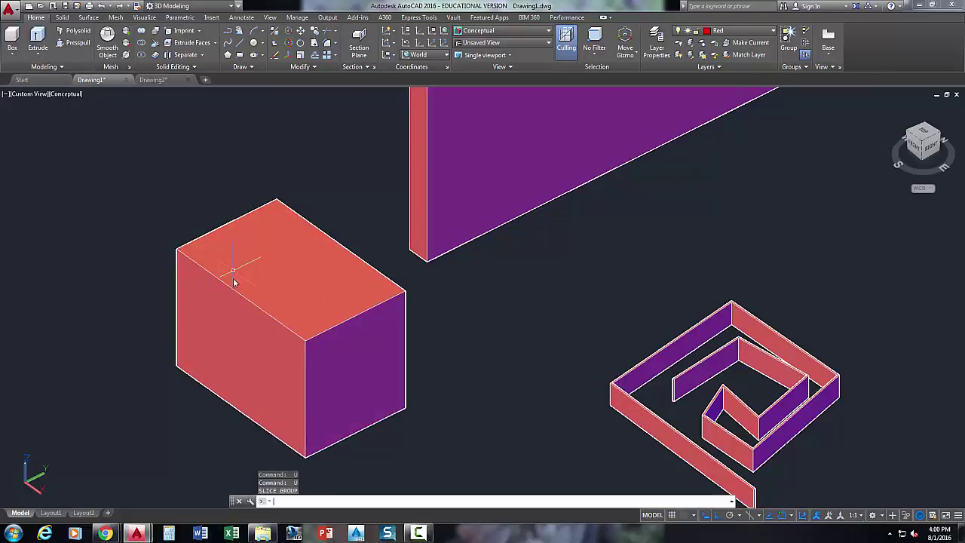
Draw a line across the box's top face between the midpoints of its two long top edges.
type("l")
key("Return")
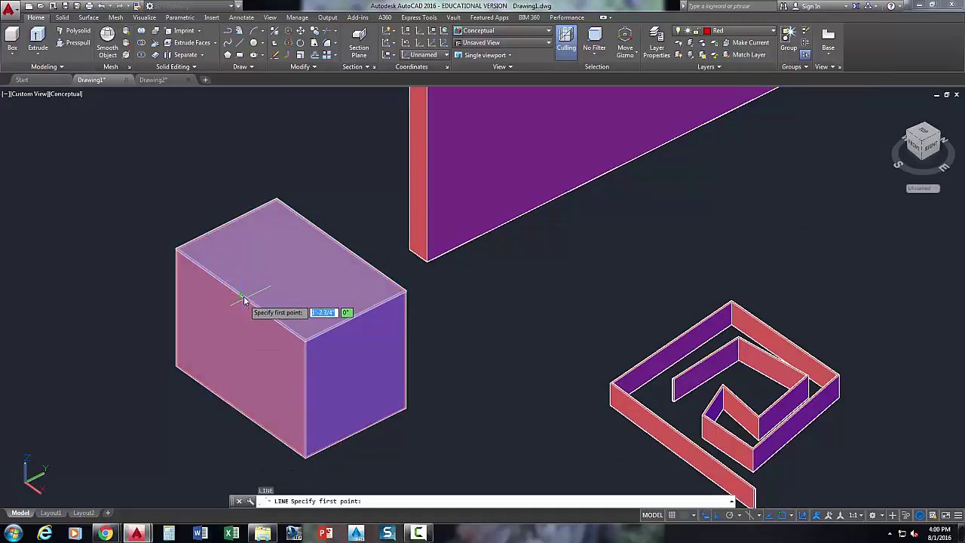
left_click(242, 294)
left_click(339, 242)
key("Return")
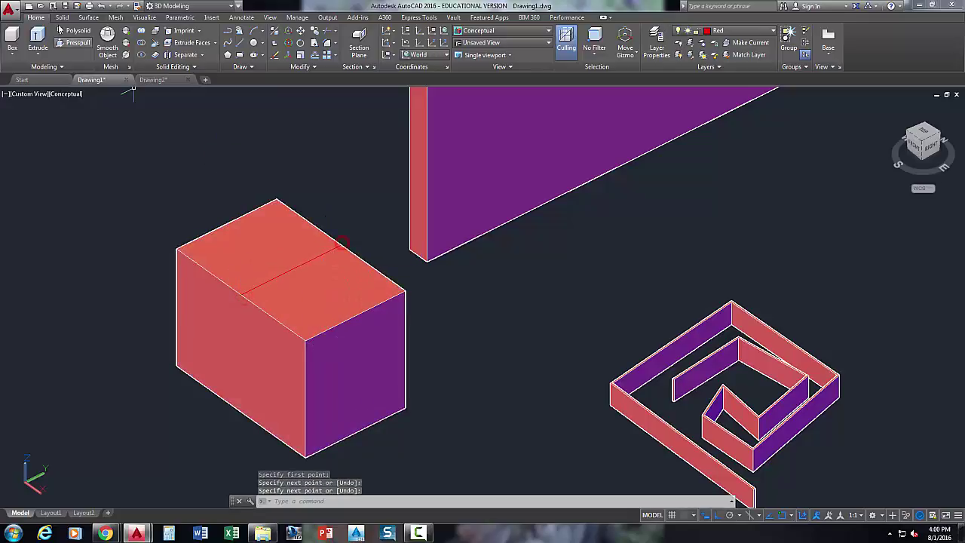
Presspull the rear half of the divided top face upward to turn the box into an L-shaped solid.
left_click(41, 36)
left_click(65, 42)
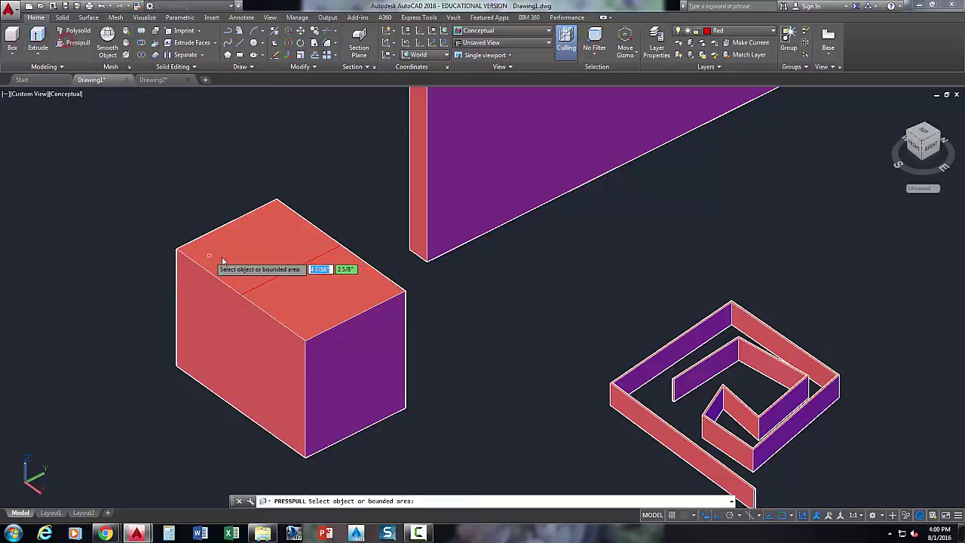
left_click(230, 257)
left_click(231, 164)
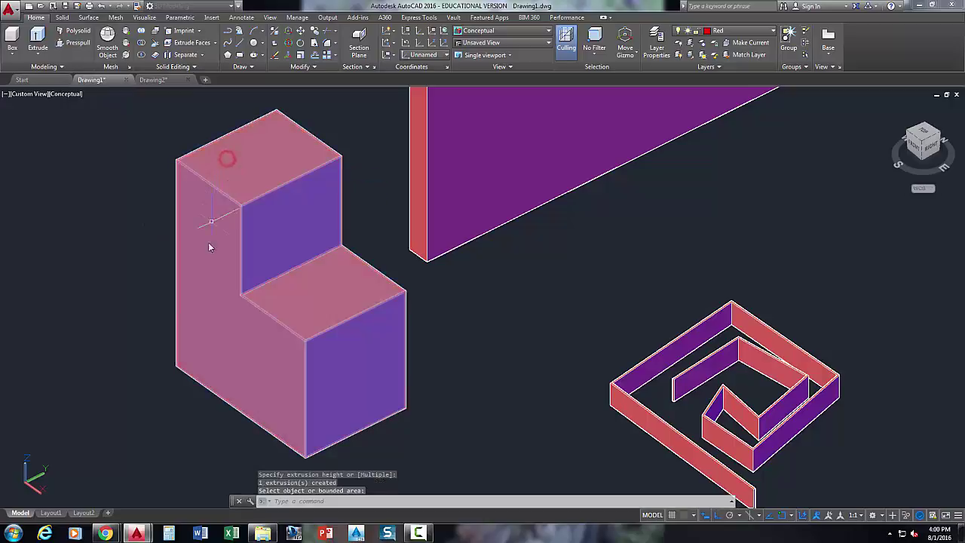
key("Escape")
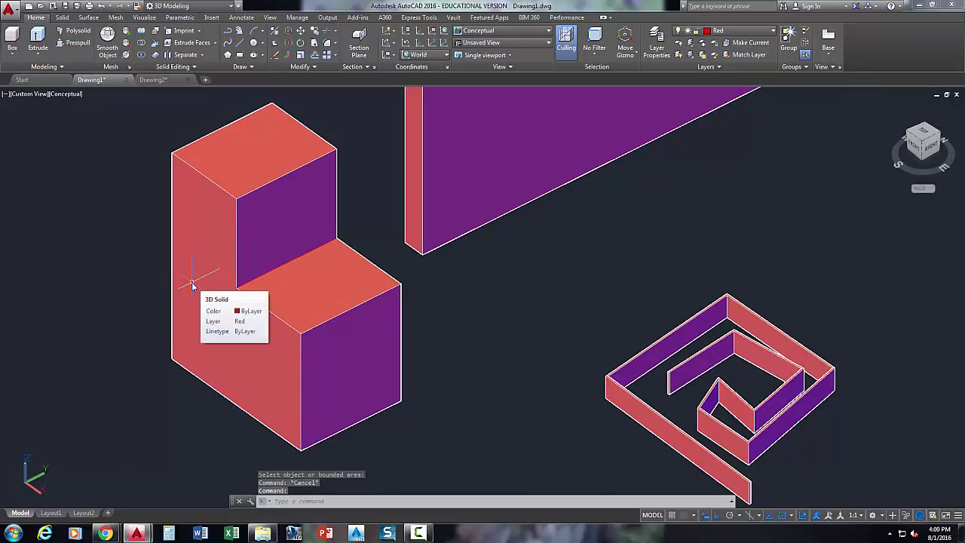
Slice the L-shaped solid with the 3points option through the step's inner corner and the purple end face's two bottom corners, keeping the rear part.
left_click(157, 42)
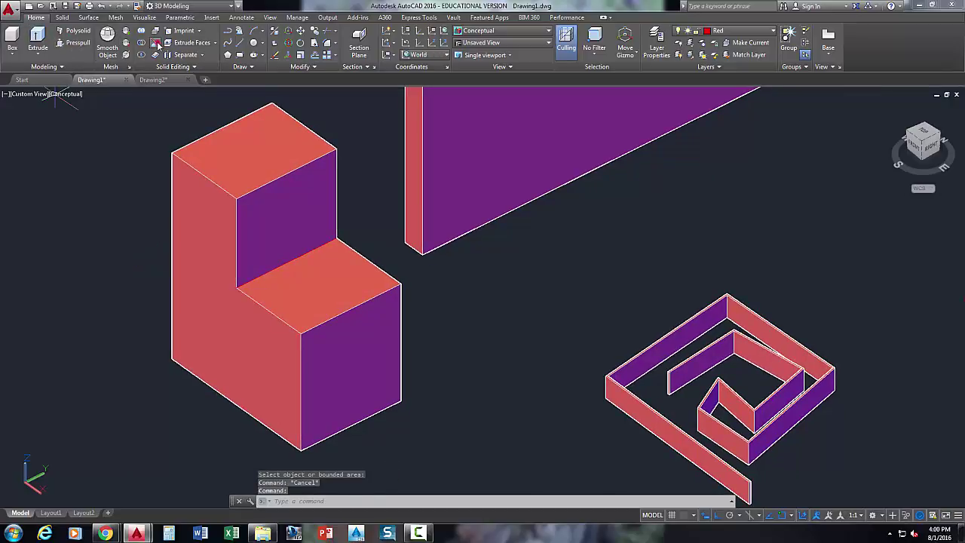
left_click(246, 275)
key("Return")
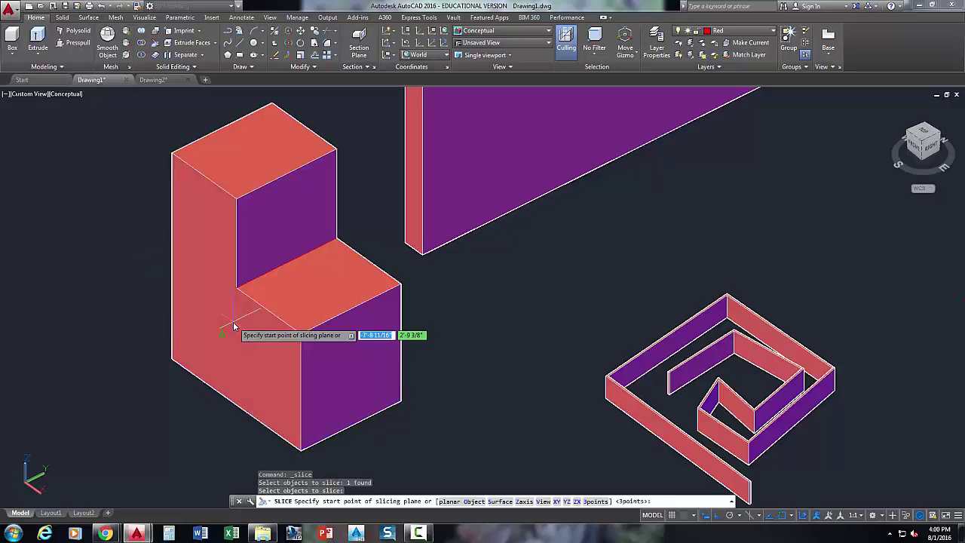
left_click(596, 501)
left_click(237, 291)
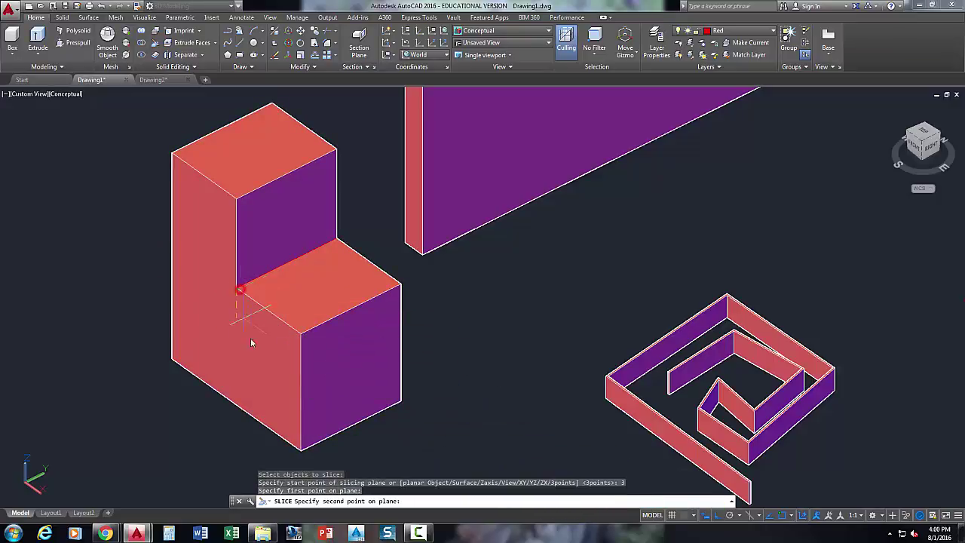
left_click(300, 448)
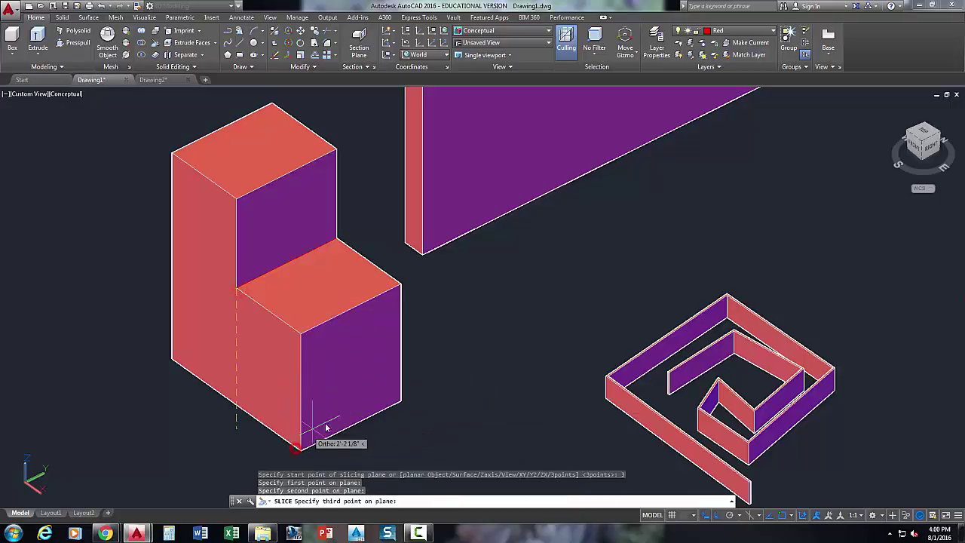
left_click(398, 400)
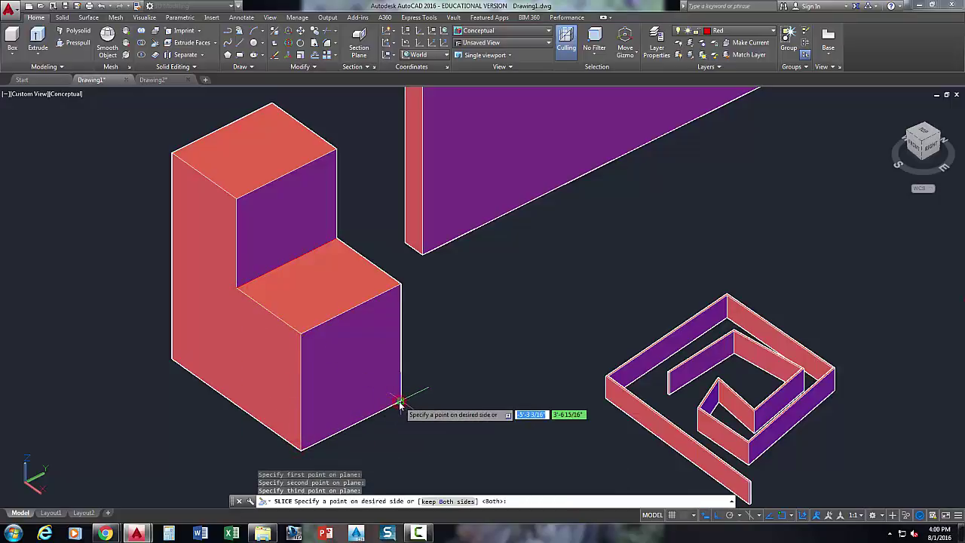
left_click(163, 353)
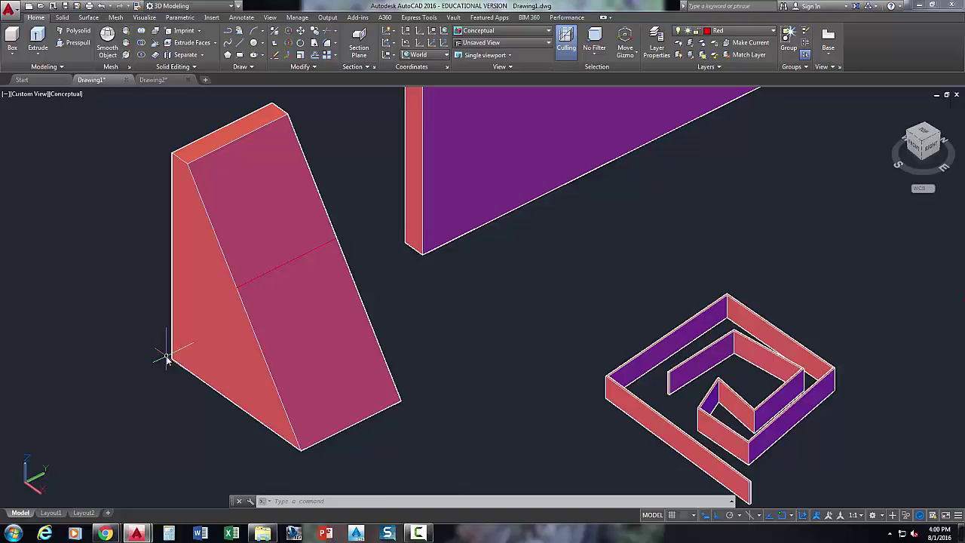
Undo the sloped slice of the L-shaped solid.
key("Escape")
type("u")
key("Return")
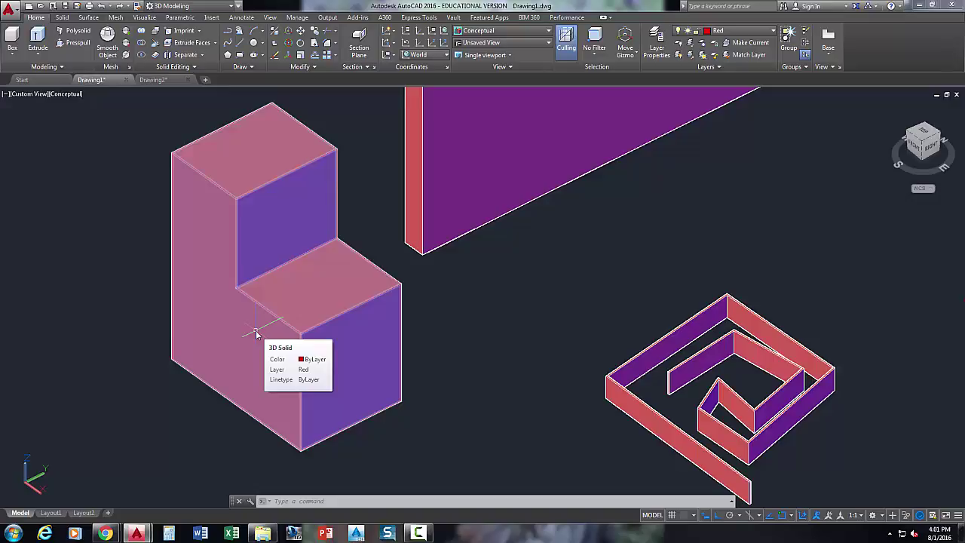
Fillet the outer top edge of the L-shaped solid's lower step with a radius of 12.
scroll(257, 334, "down", 3)
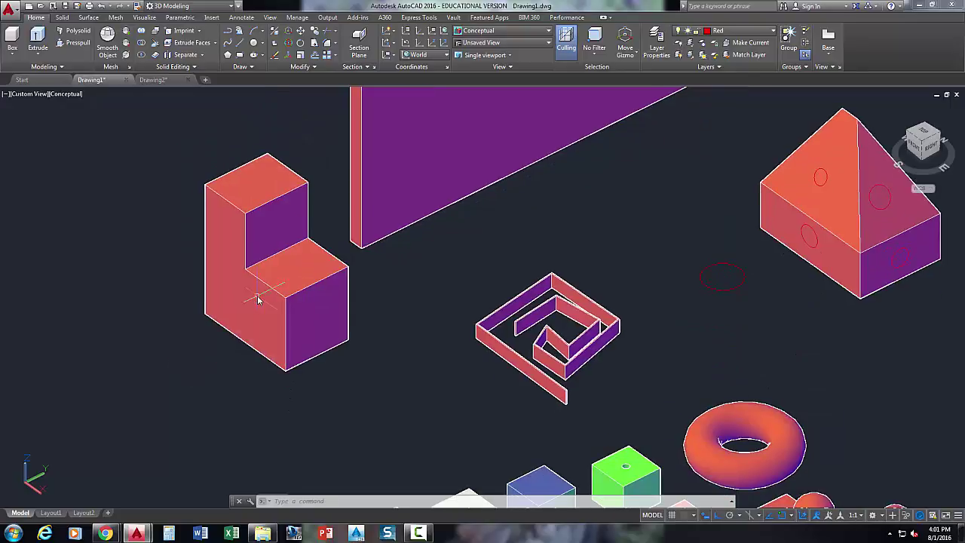
scroll(254, 312, "up", 3)
mouse_move(245, 289)
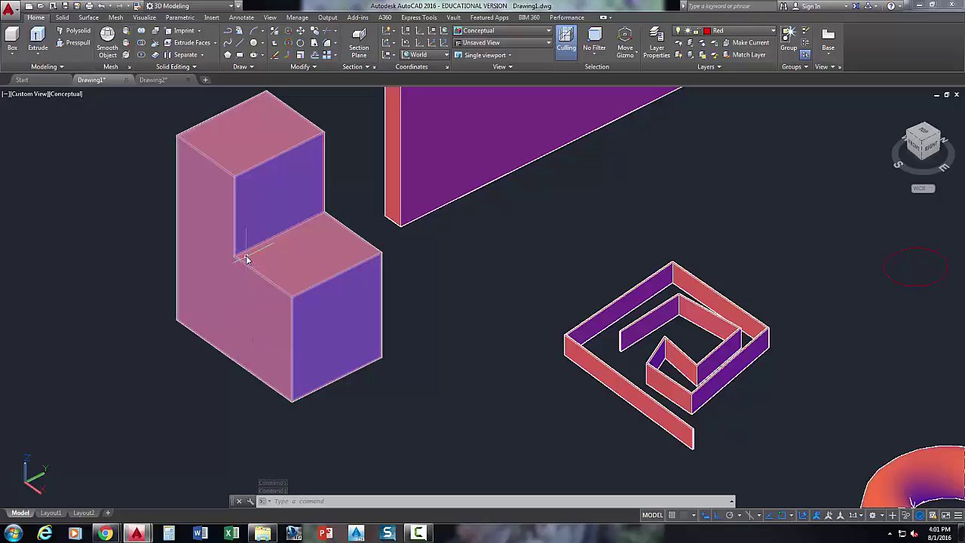
scroll(245, 259, "up", 2)
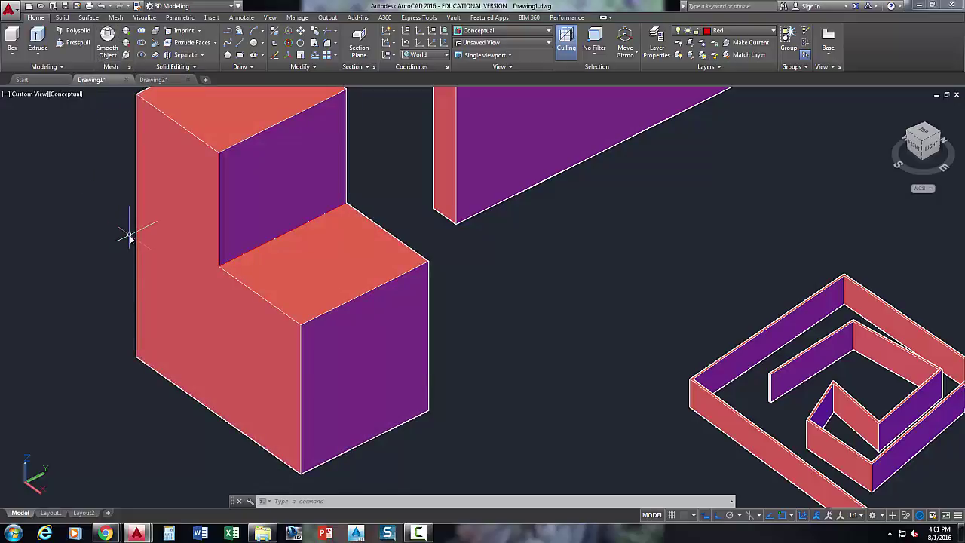
mouse_move(134, 244)
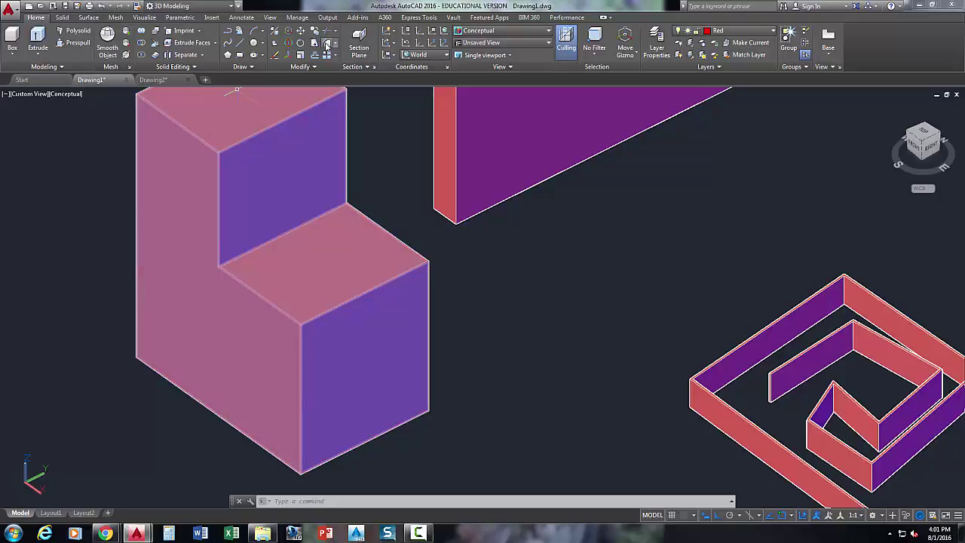
left_click(327, 45)
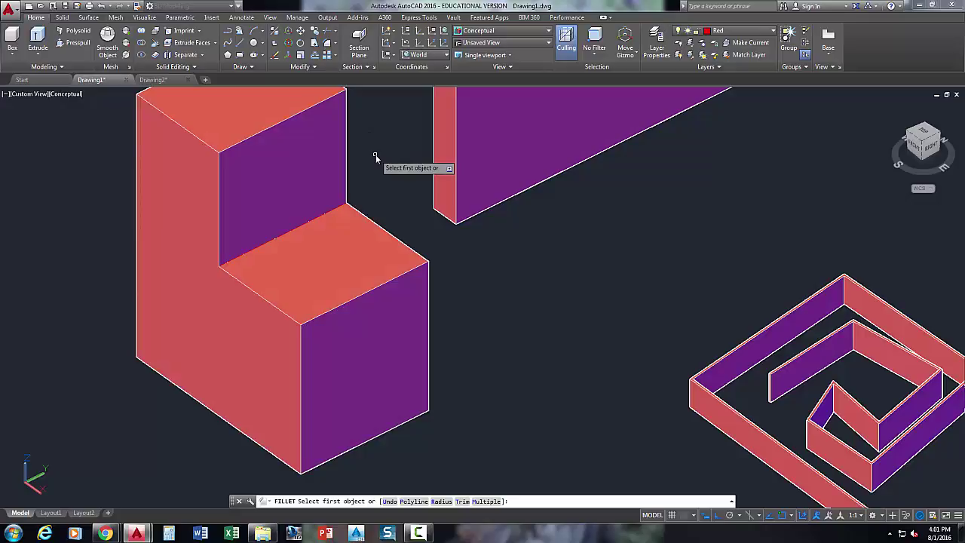
left_click(366, 269)
left_click(386, 284)
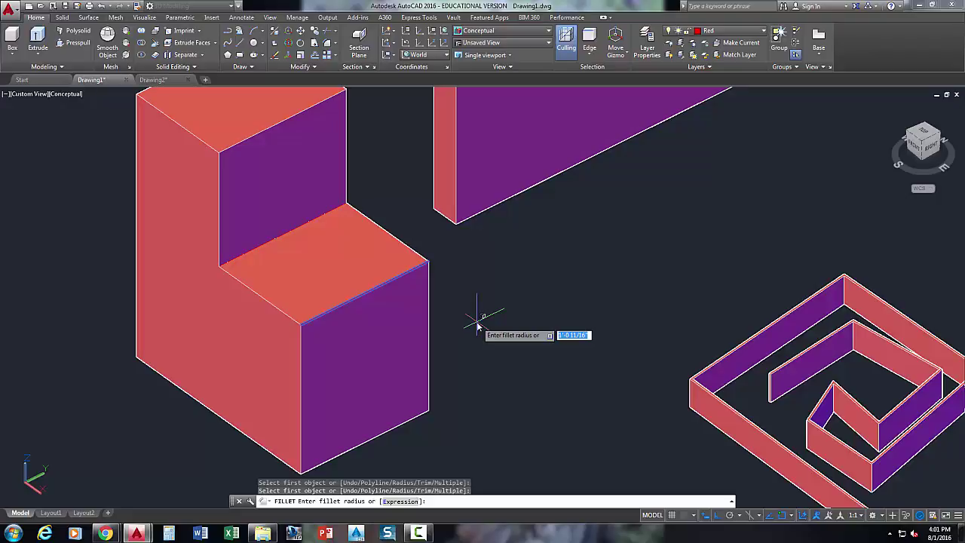
type("12")
key("Return")
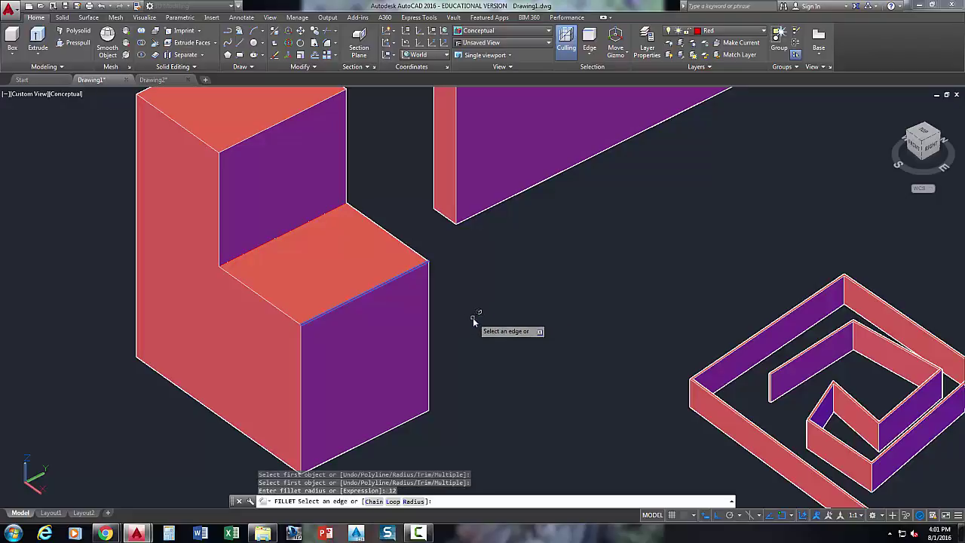
key("Return")
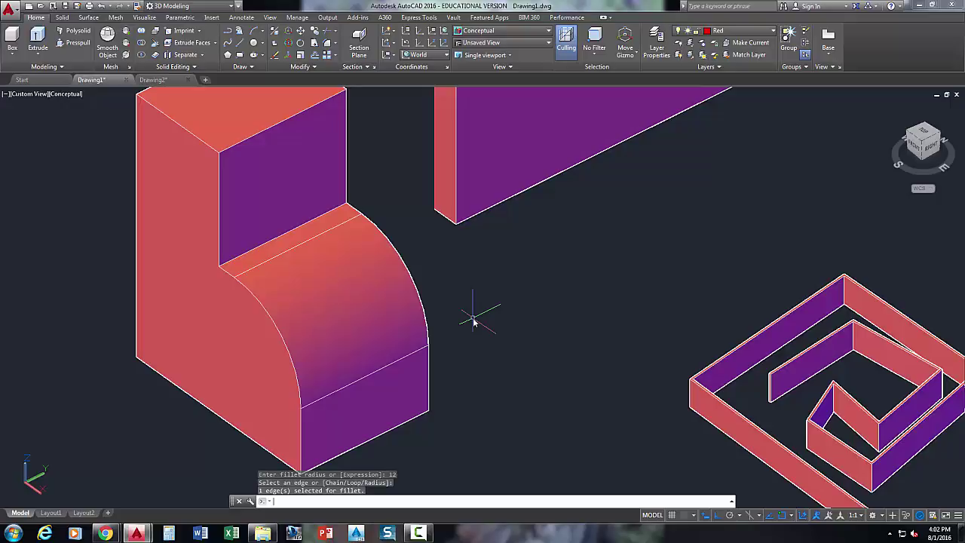
scroll(469, 331, "down", 4)
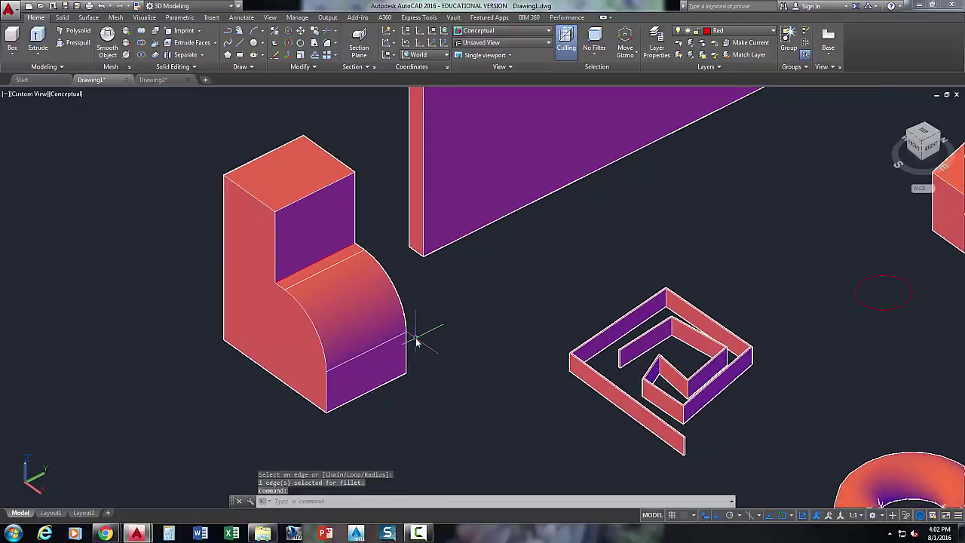
middle_click_drag(437, 343, 427, 345)
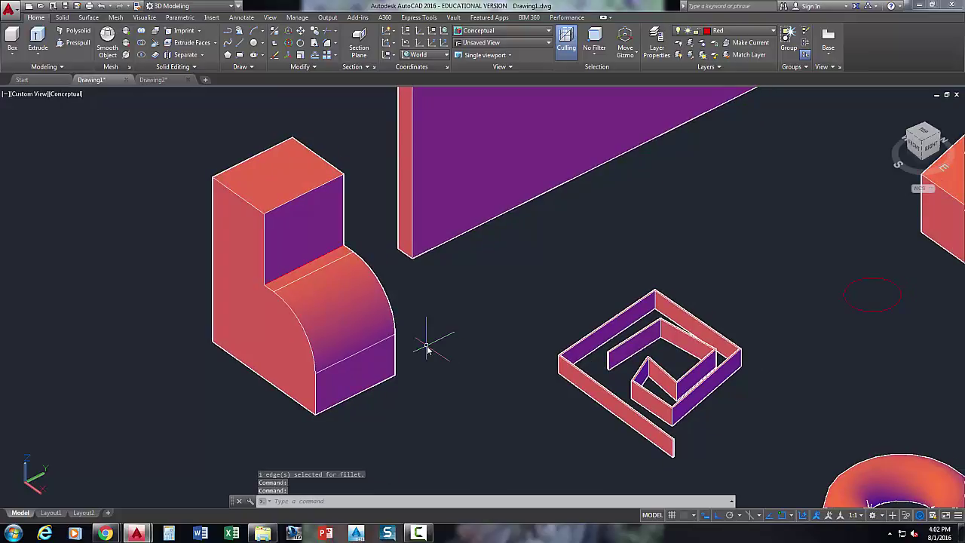